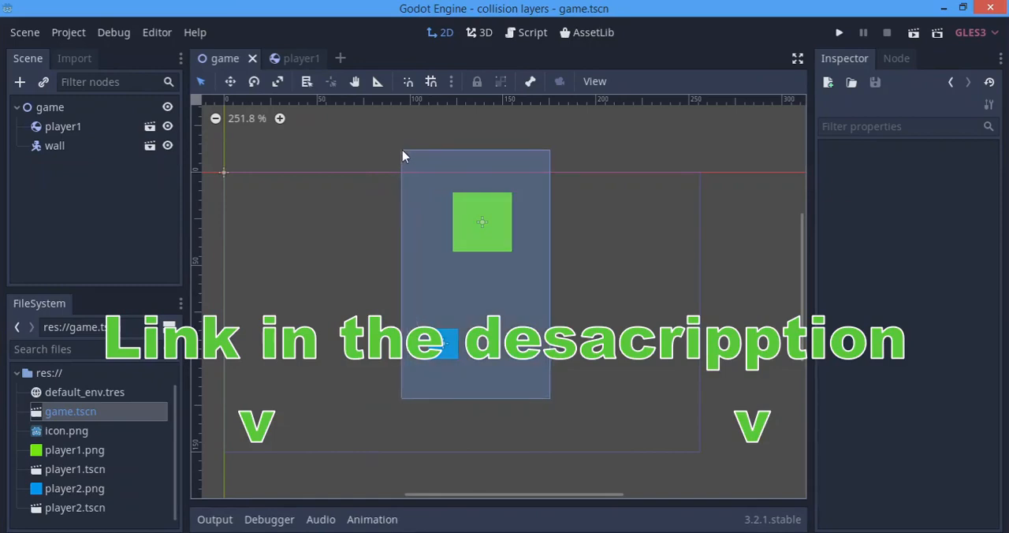
click(545, 189)
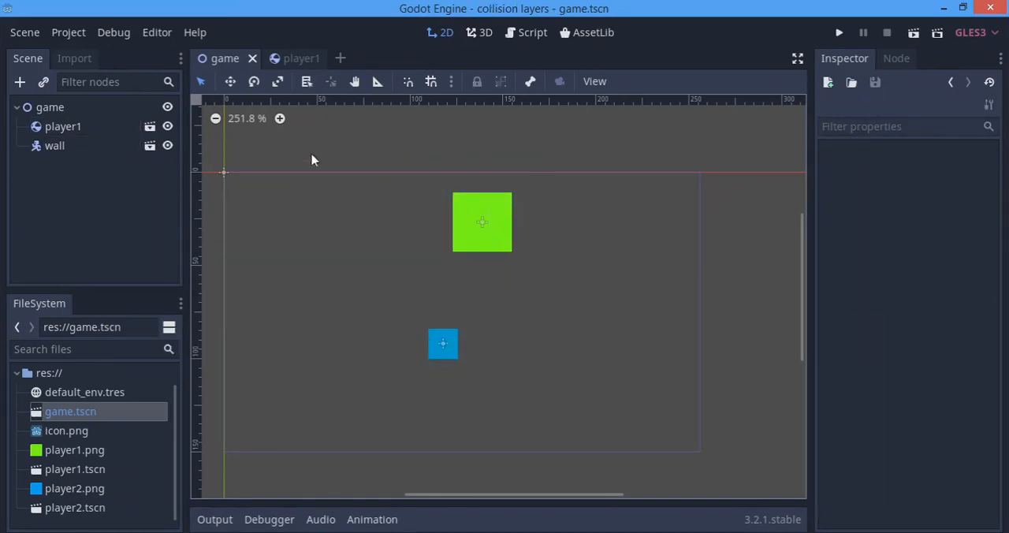
drag(295, 129, 606, 438)
drag(576, 416, 531, 393)
Search the new-node types for "phy" under the game root and browse the listed 2D and 3D physics bodies
click(77, 125)
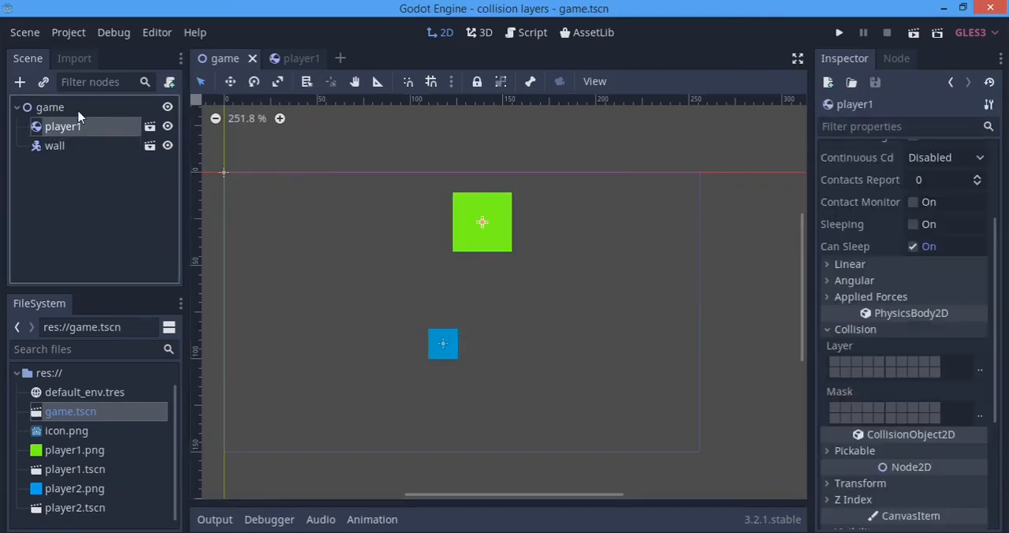
click(77, 114)
click(76, 150)
click(69, 115)
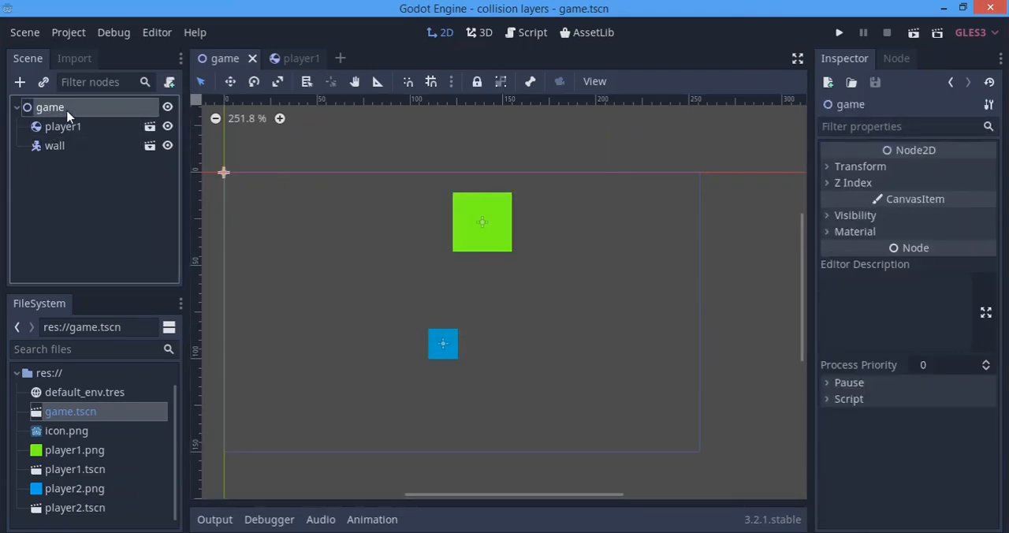
key(ctrl+a)
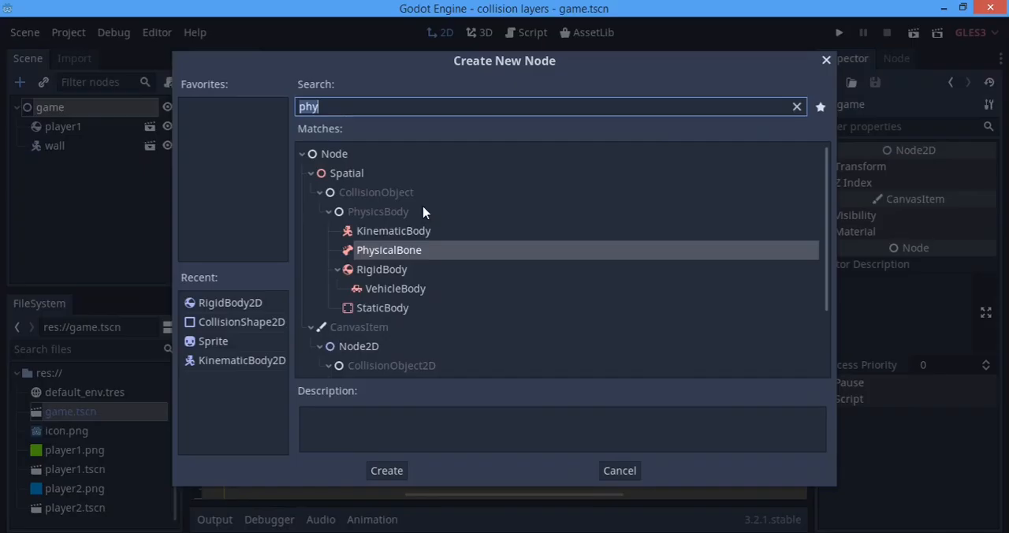
text(phy)
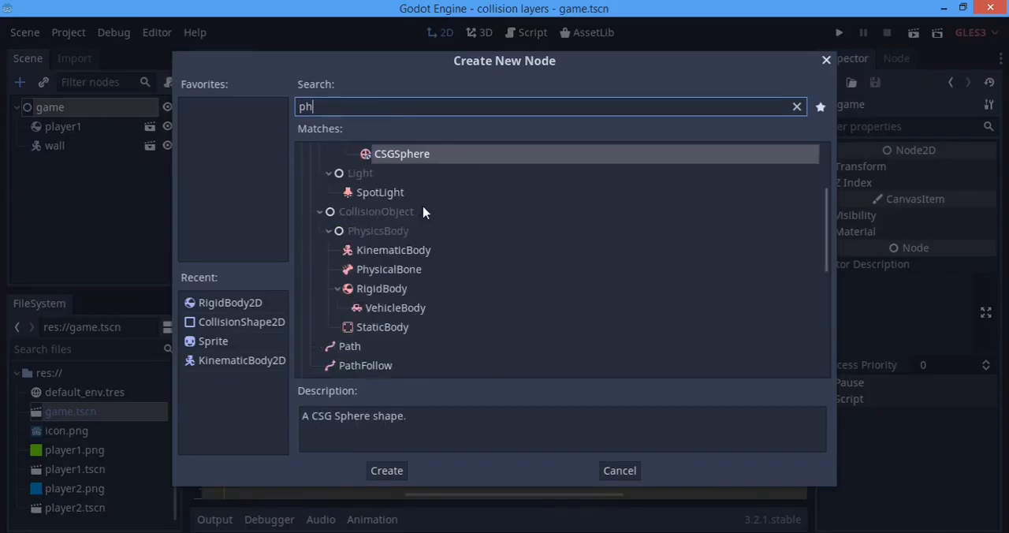
key(Down)
key(Down)
key(Down)
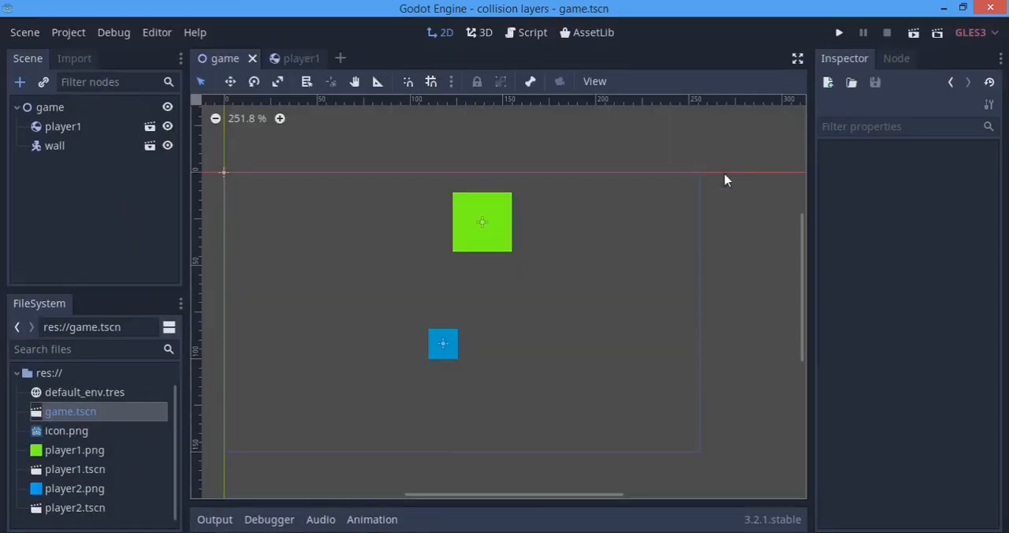
scroll(484, 236, down, 2)
scroll(495, 232, up, 3)
scroll(591, 240, down, 2)
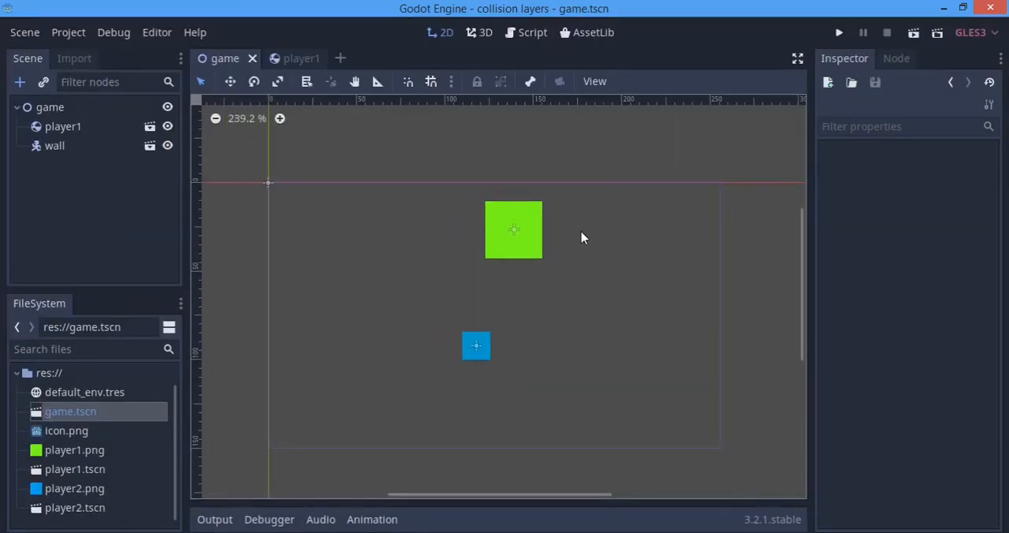
scroll(575, 212, up, 1)
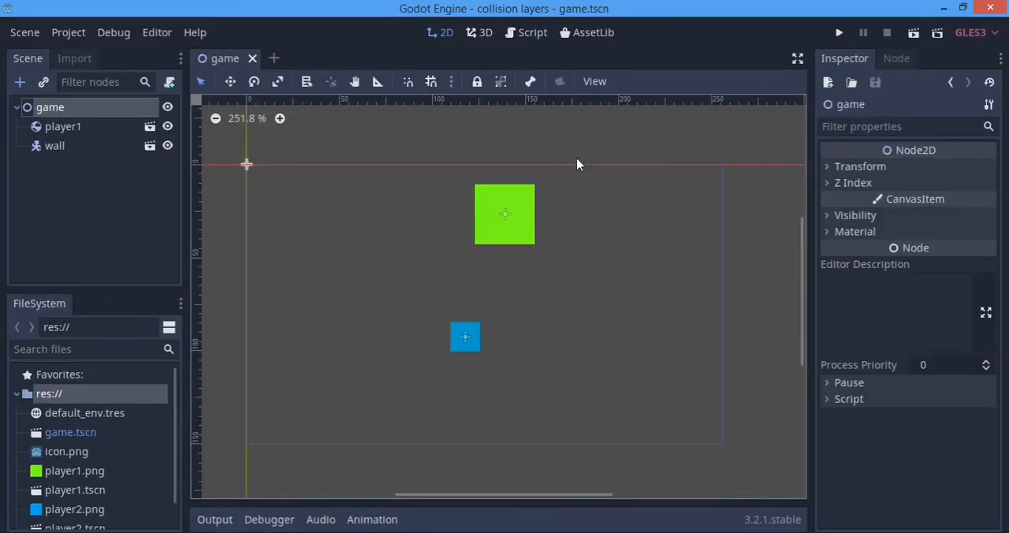
Examine player1's rigid body properties and its collision layer and mask settings
click(55, 128)
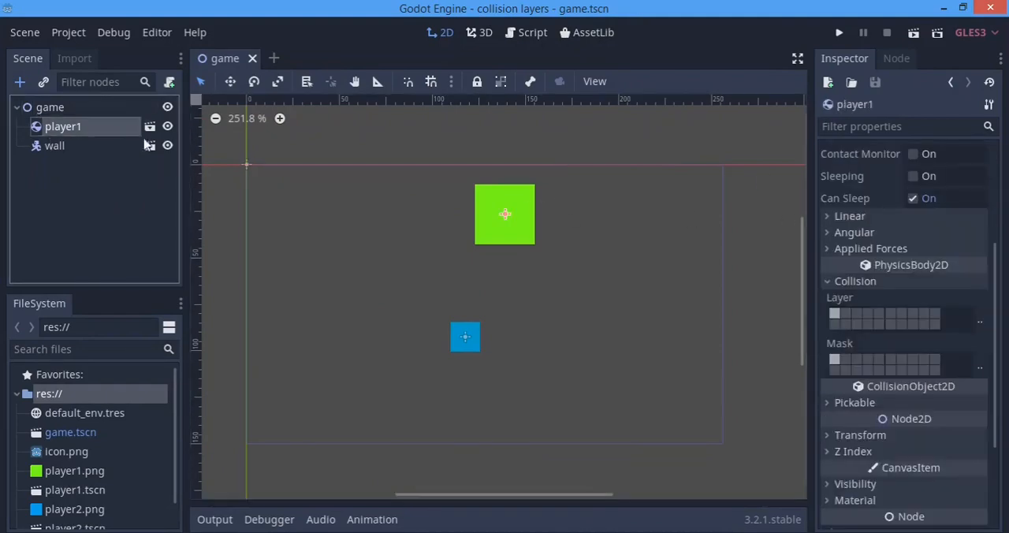
scroll(930, 352, down, 3)
scroll(378, 236, up, 1)
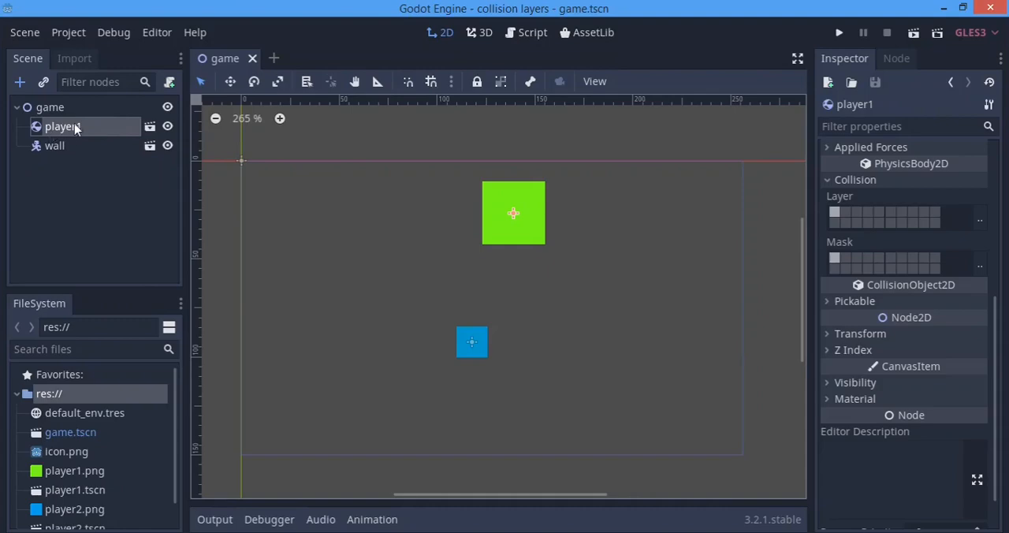
click(52, 149)
click(66, 129)
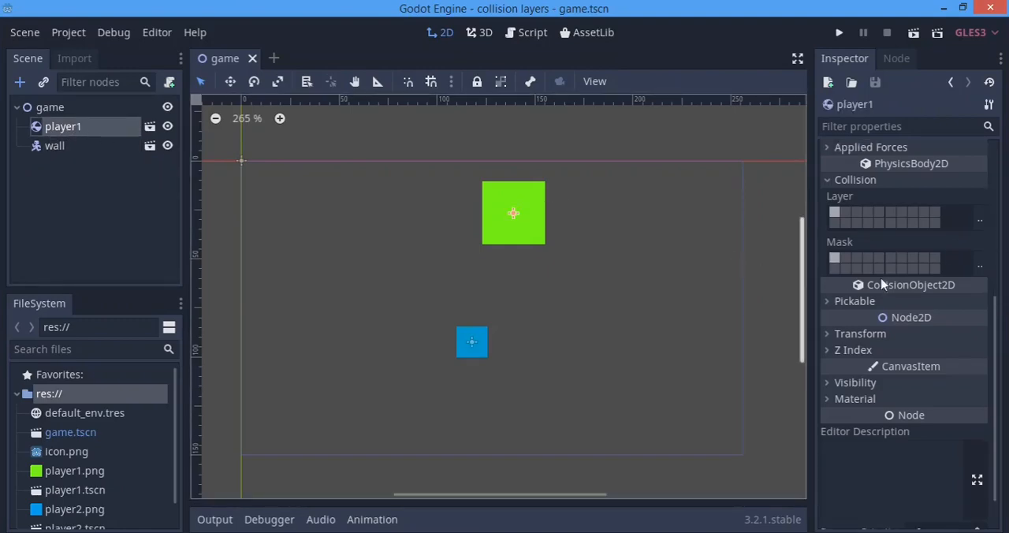
scroll(888, 279, up, 2)
scroll(859, 169, up, 3)
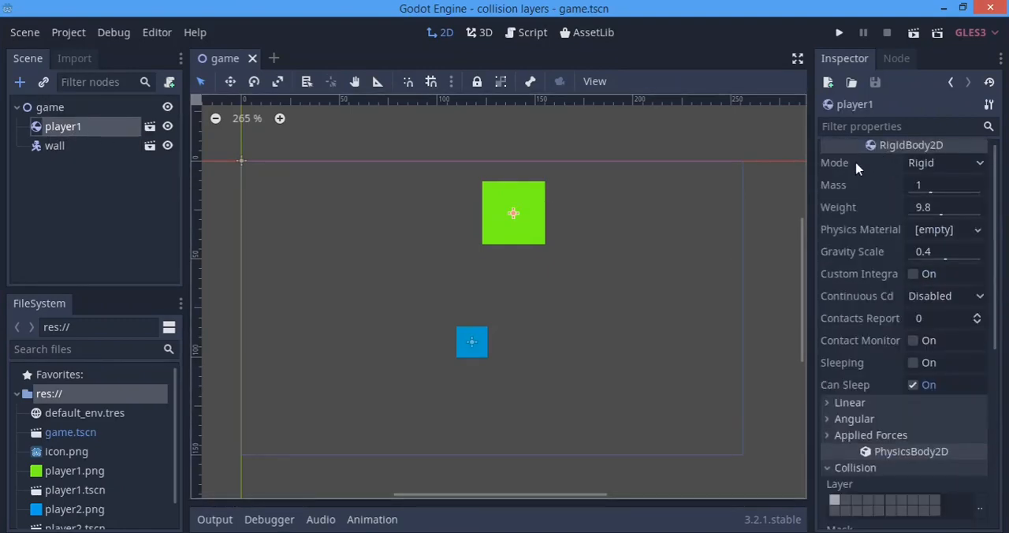
scroll(871, 200, down, 3)
scroll(840, 285, down, 3)
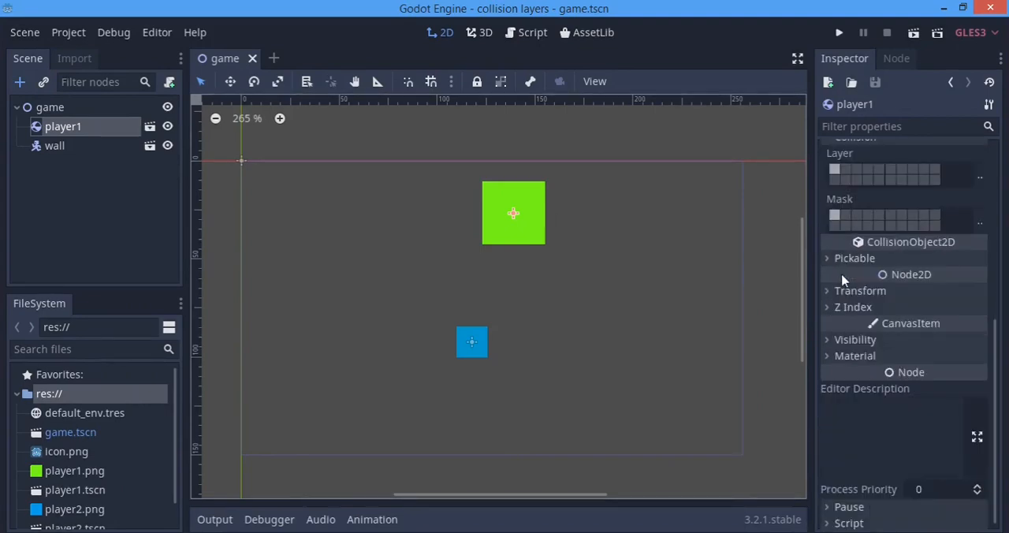
scroll(876, 201, up, 2)
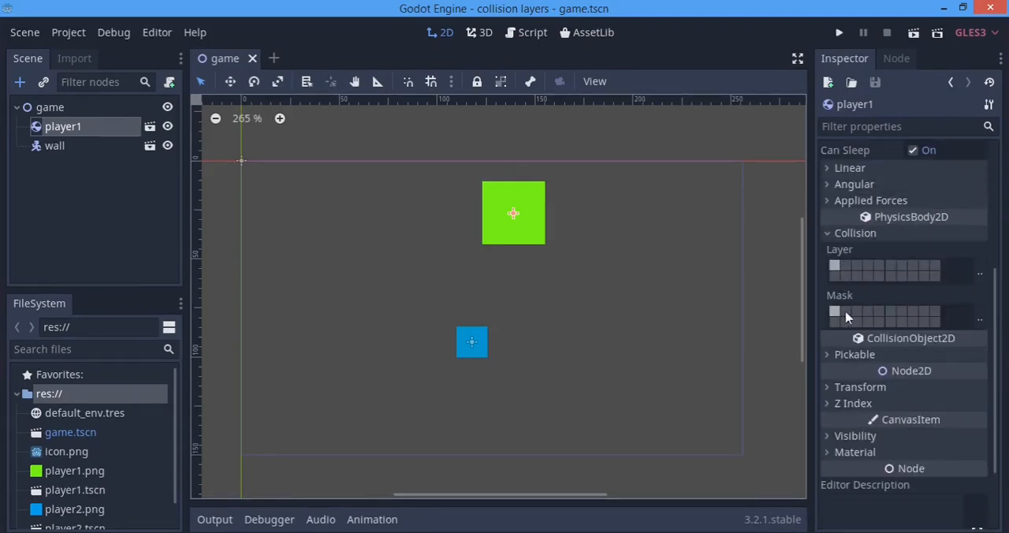
Inspect the wall node's collision layer and mask settings, dismissing the antivirus notification
click(77, 147)
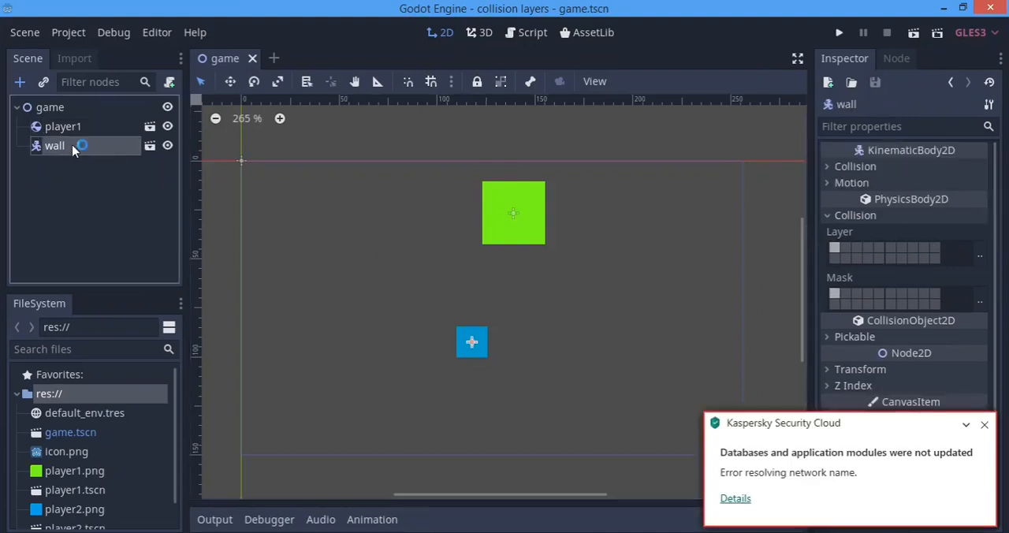
click(985, 426)
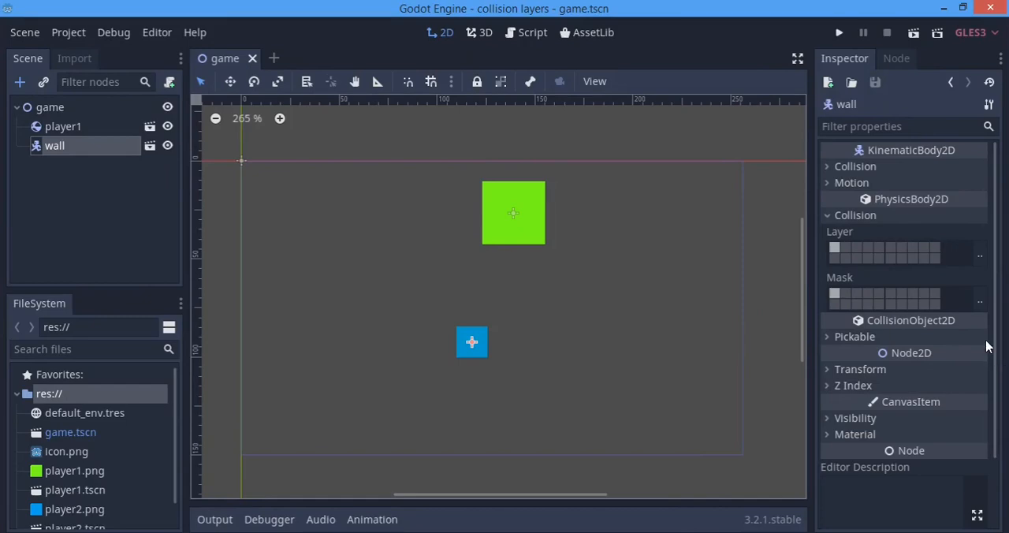
scroll(986, 347, down, 2)
scroll(986, 347, up, 2)
Search the new-node types for "re" with the game root node selected
click(50, 107)
key(ctrl+a)
text(re)
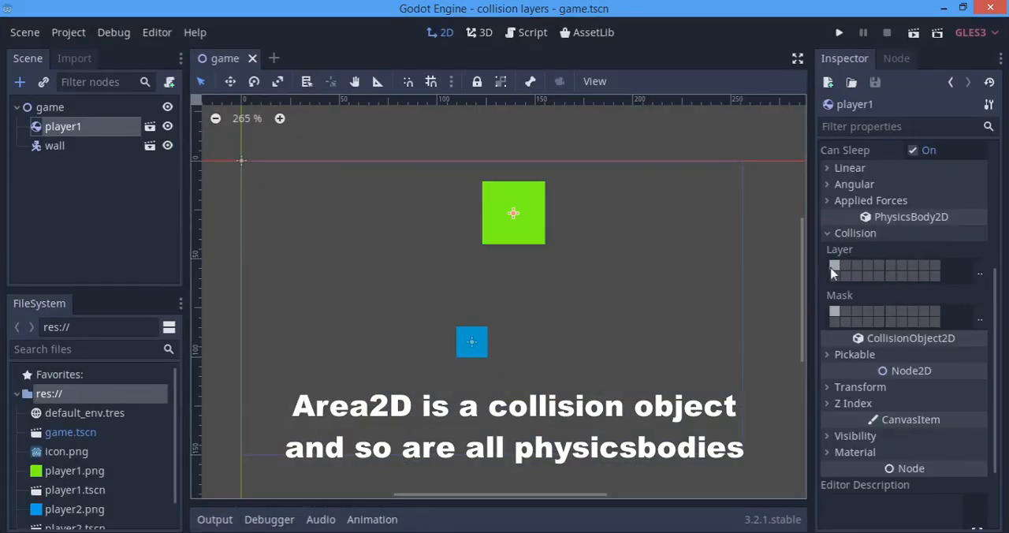
Review the lists of available collision layers for player1's layer and mask and for the wall's layer
click(979, 272)
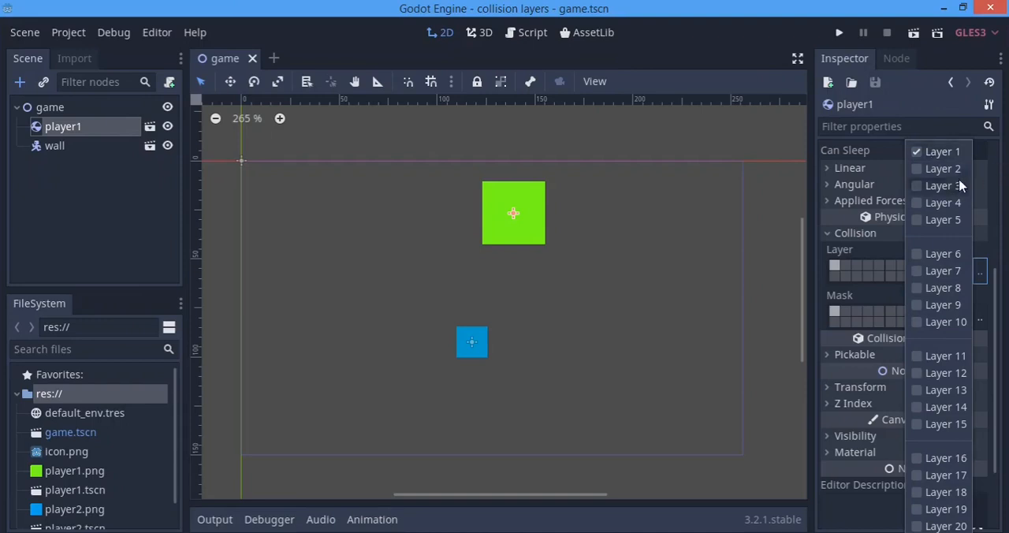
click(1005, 241)
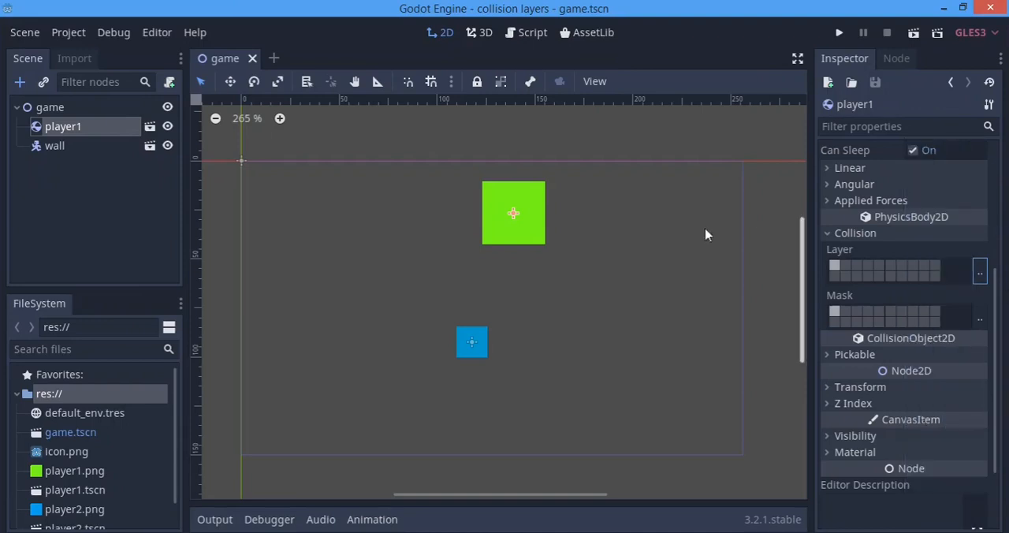
click(979, 318)
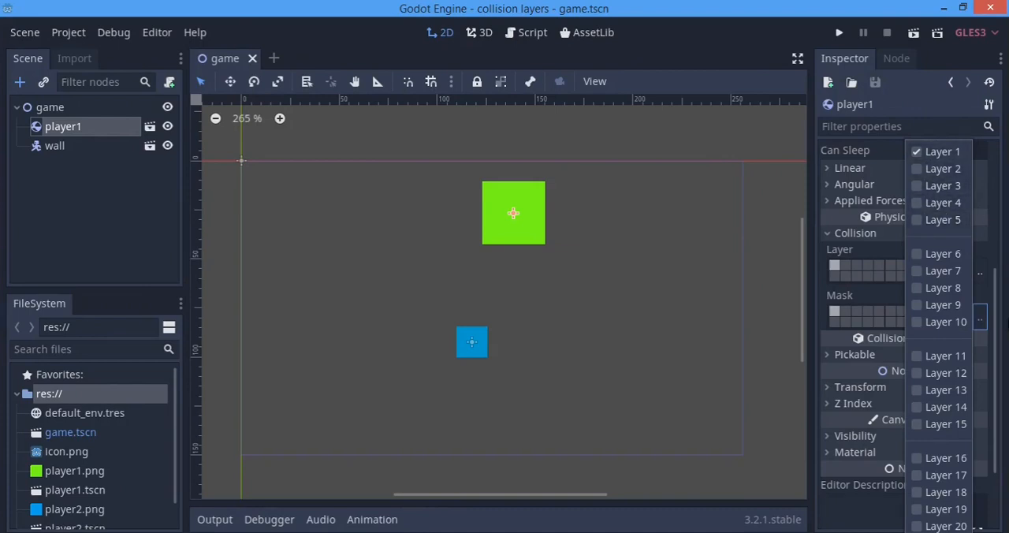
click(996, 227)
click(54, 145)
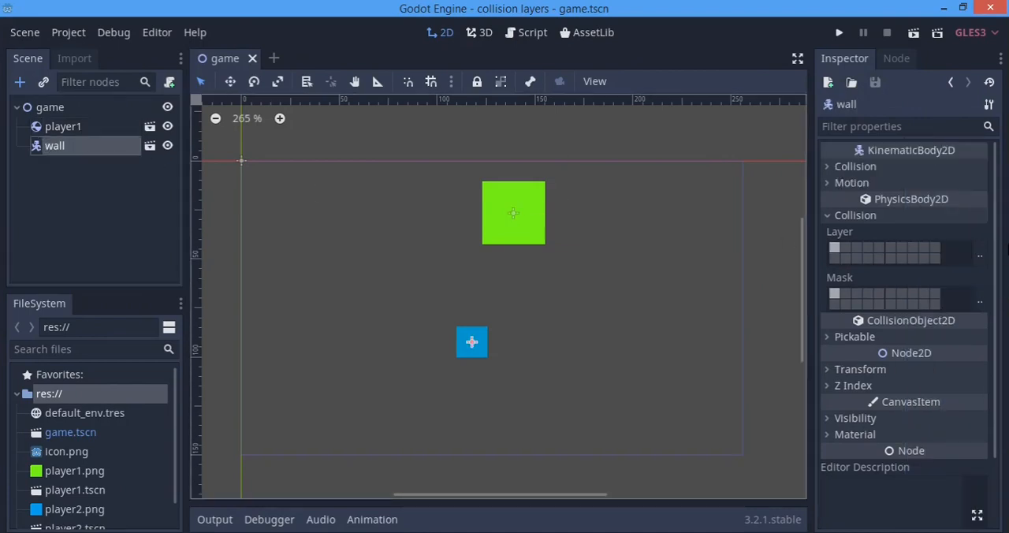
click(979, 254)
click(880, 168)
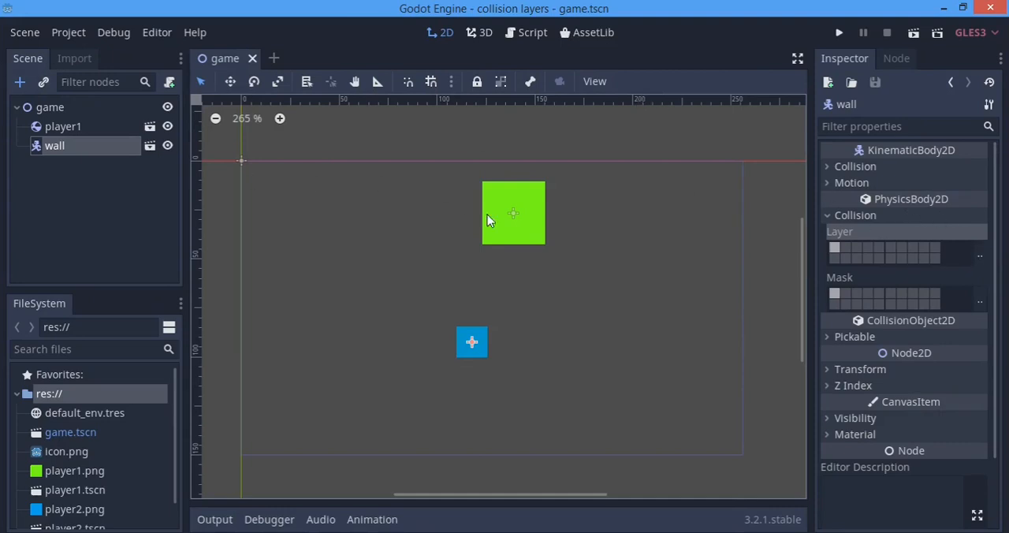
scroll(487, 214, up, 2)
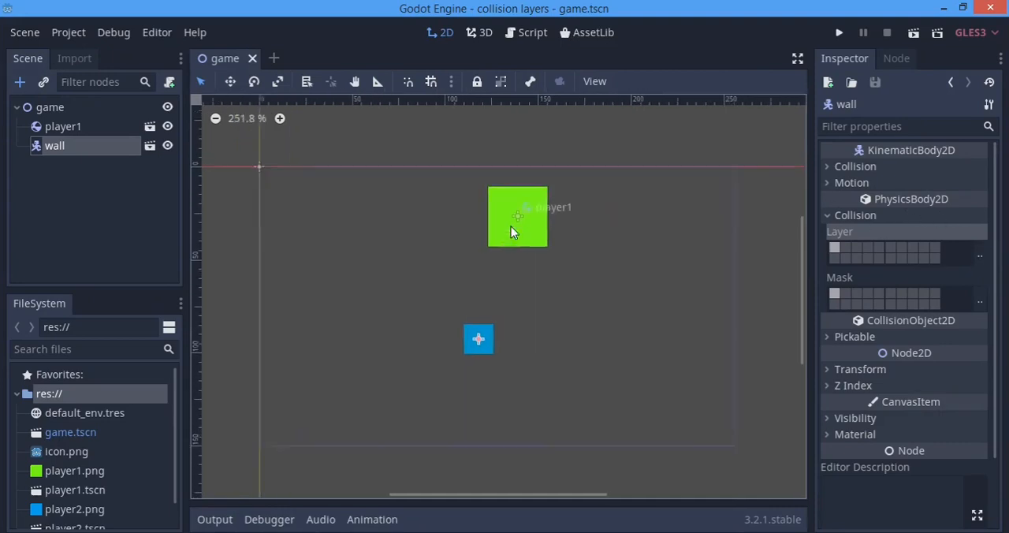
Run the project to check how the green player and blue wall collide, and close the game window
click(838, 33)
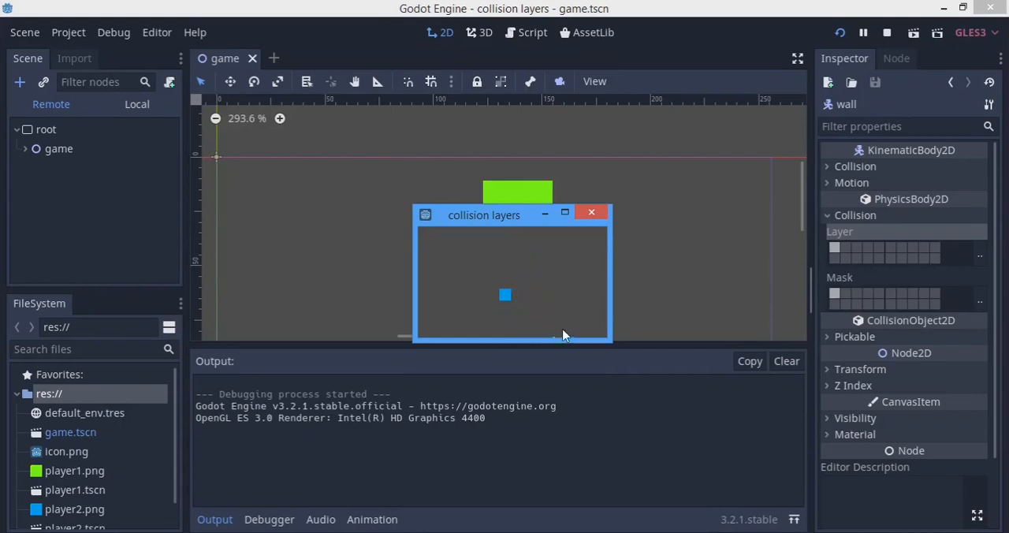
click(590, 213)
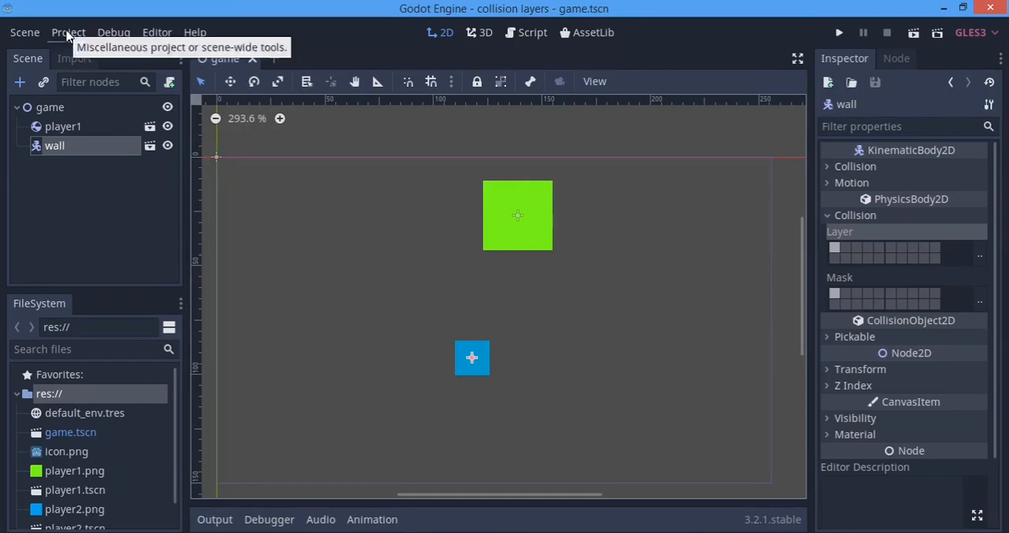
drag(434, 123, 348, 306)
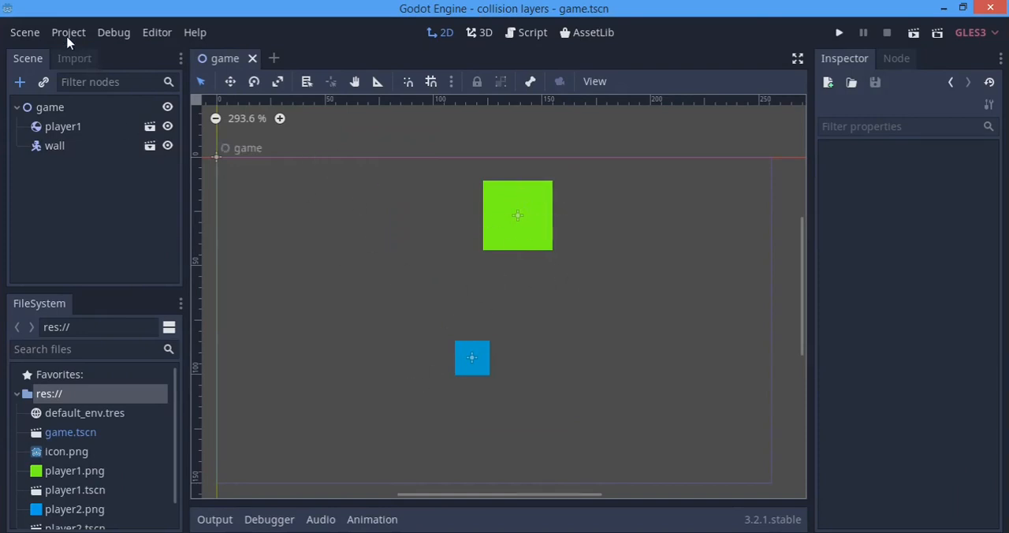
Check the layer names offered for player1's collision layer
click(52, 128)
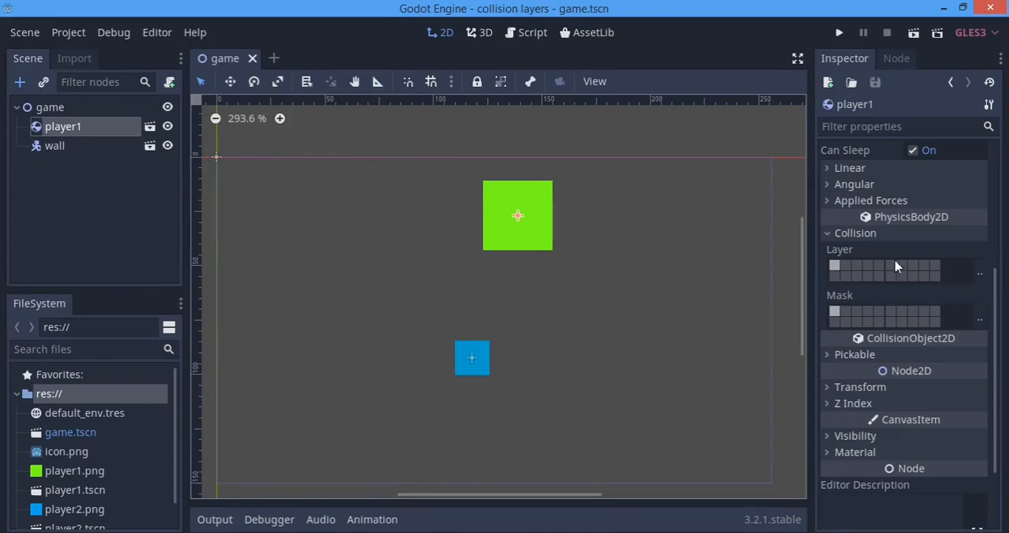
click(979, 273)
click(948, 123)
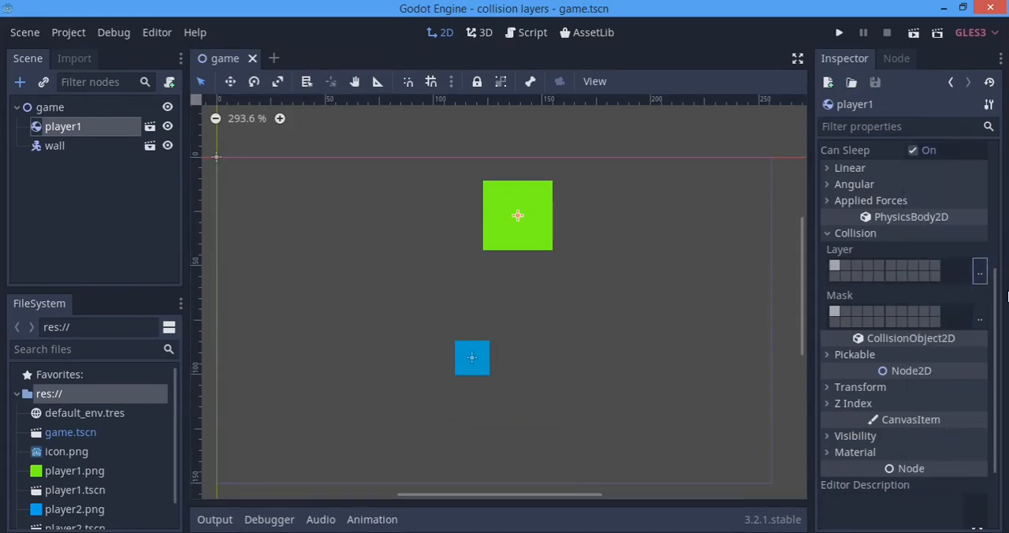
In the project settings, name 2D physics layer 1 falling_obj and layer 2 rigid_obj
click(76, 33)
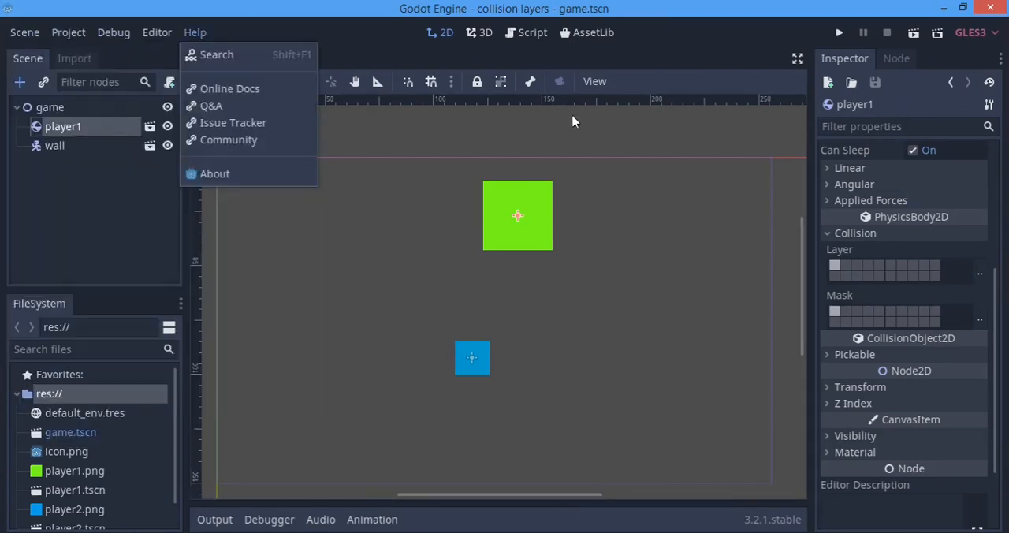
mouse_move(63, 40)
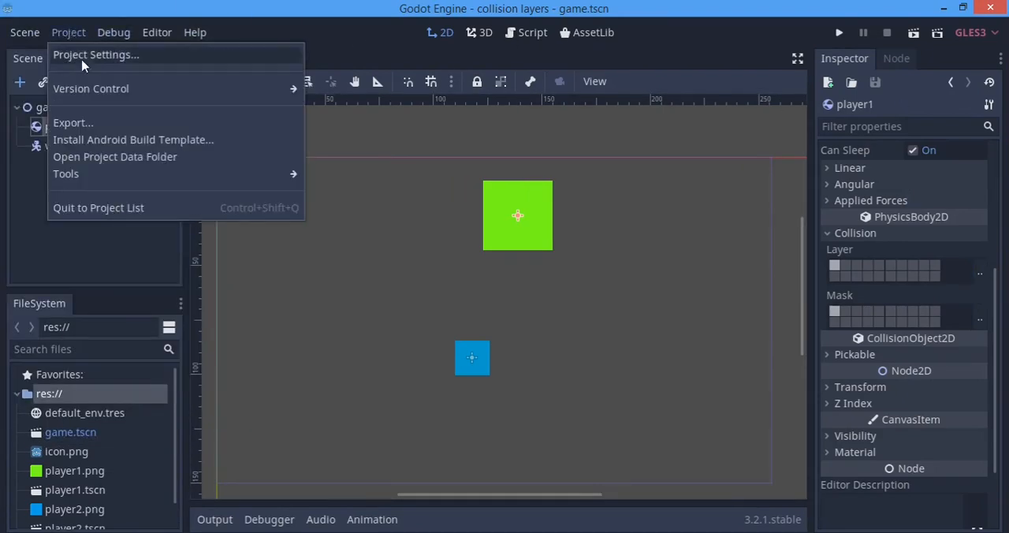
click(84, 55)
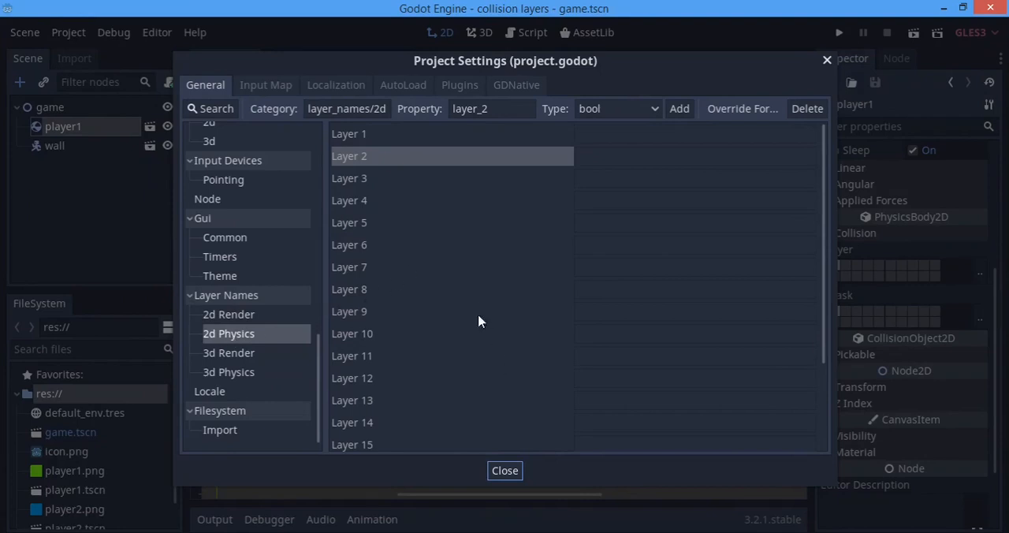
scroll(605, 195, down, 2)
scroll(604, 195, up, 2)
click(636, 133)
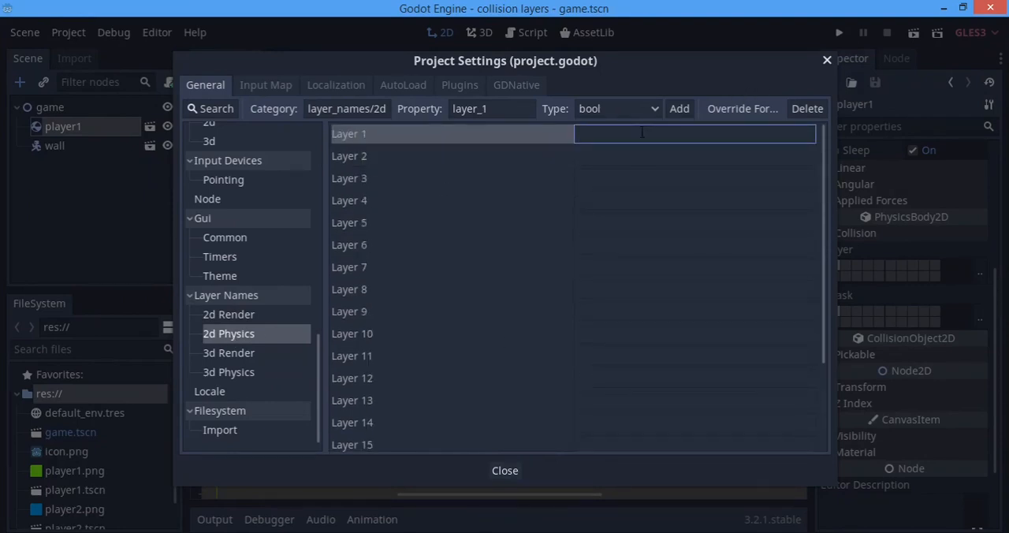
text(falling_obj)
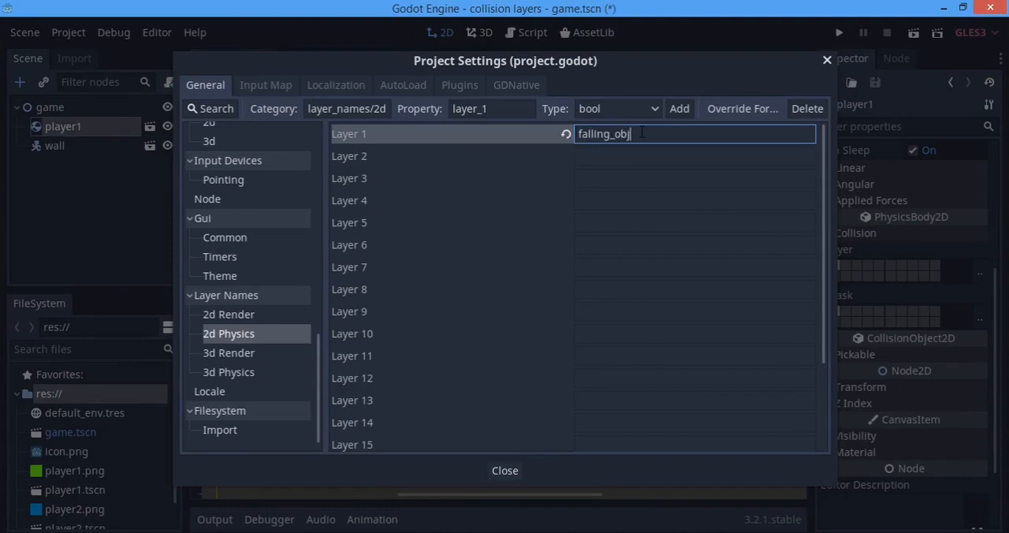
key(Return)
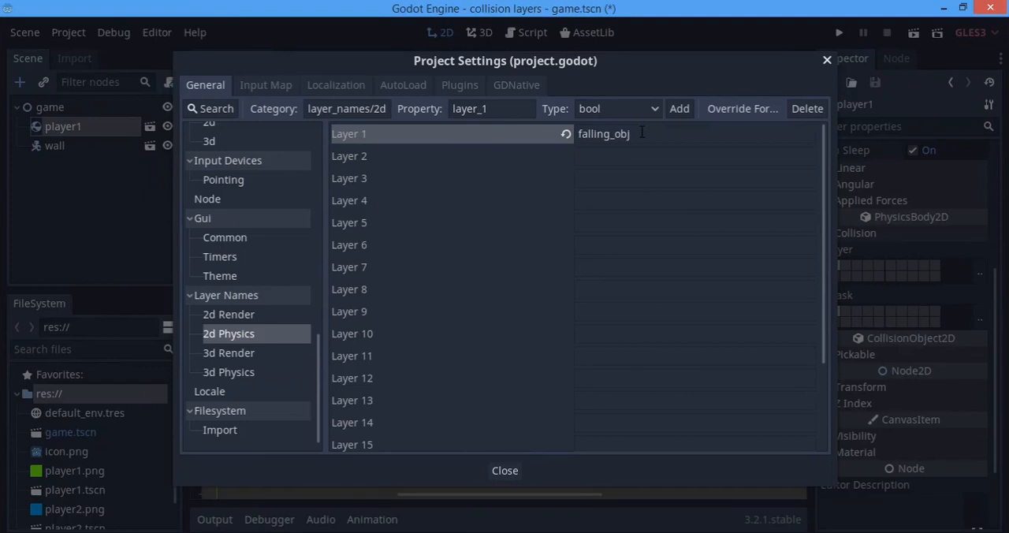
click(564, 162)
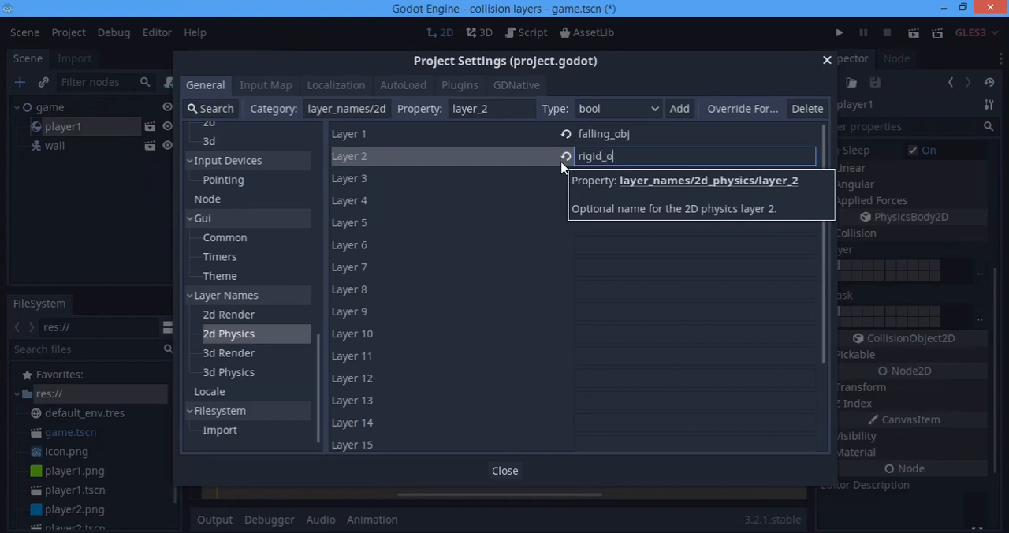
key(Return)
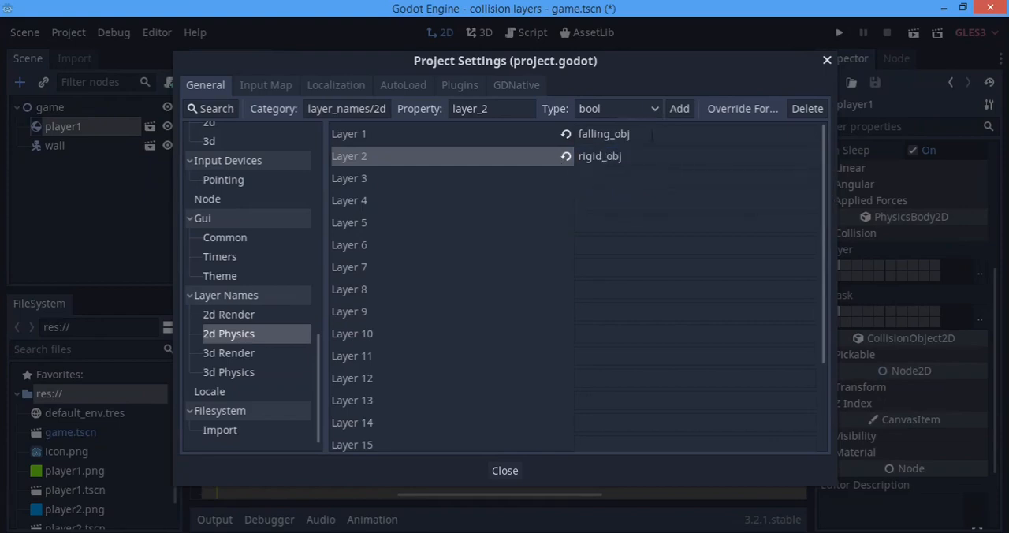
Close the project settings, save the game scene, and check the layer names offered for player1's collision layer
click(826, 60)
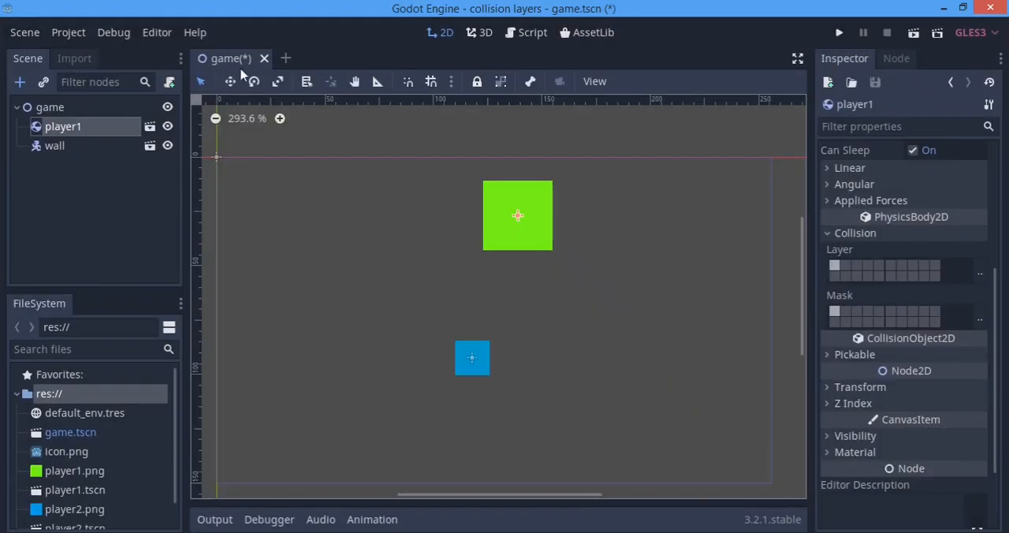
key(ctrl+s)
click(979, 273)
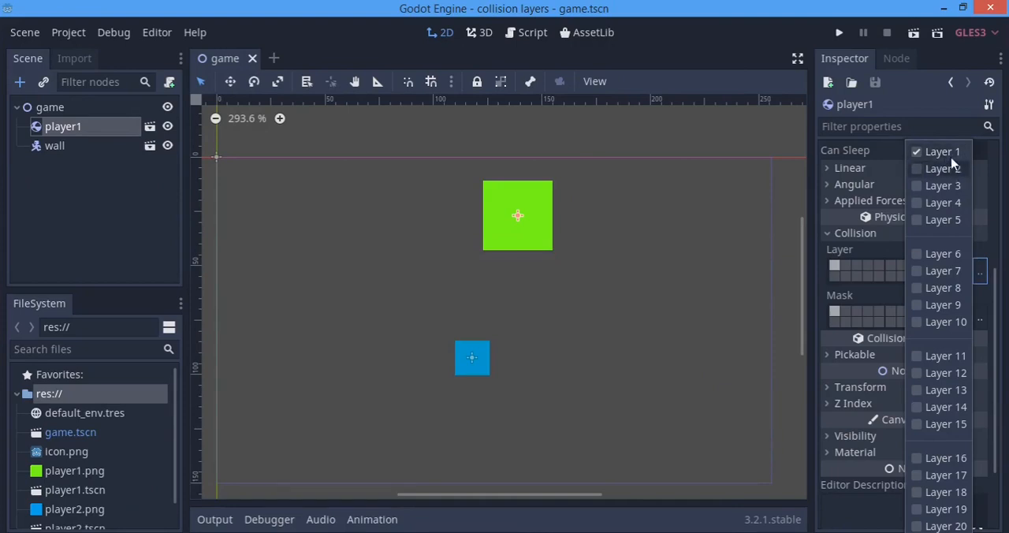
click(741, 158)
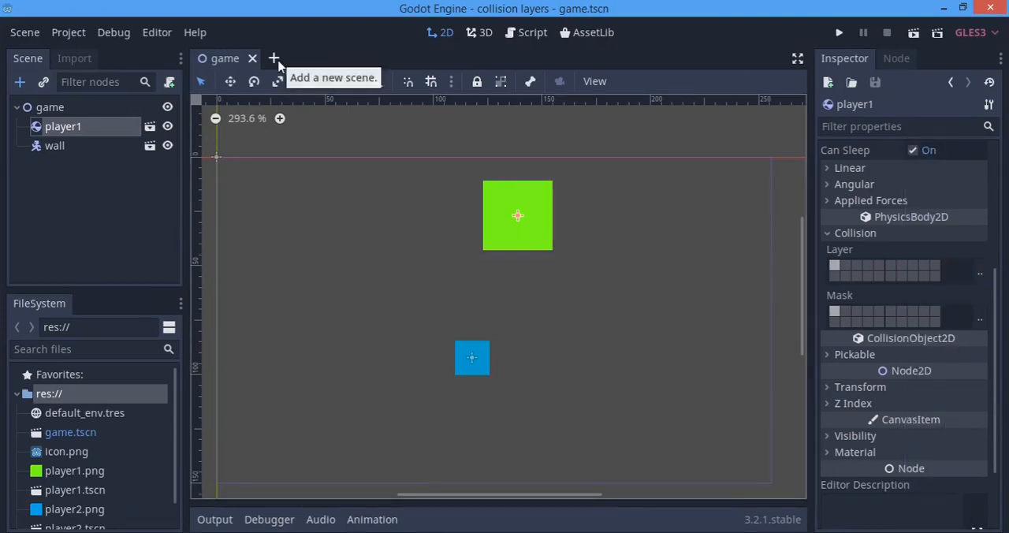
Refresh the layer names by opening an empty scene and returning to the game scene, and recheck player1's collision layer list
click(274, 59)
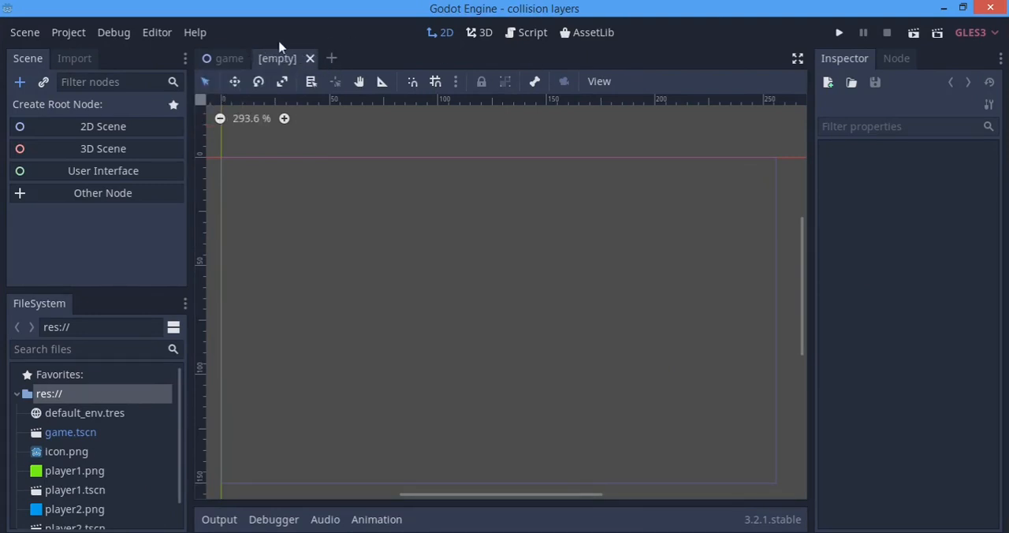
click(228, 59)
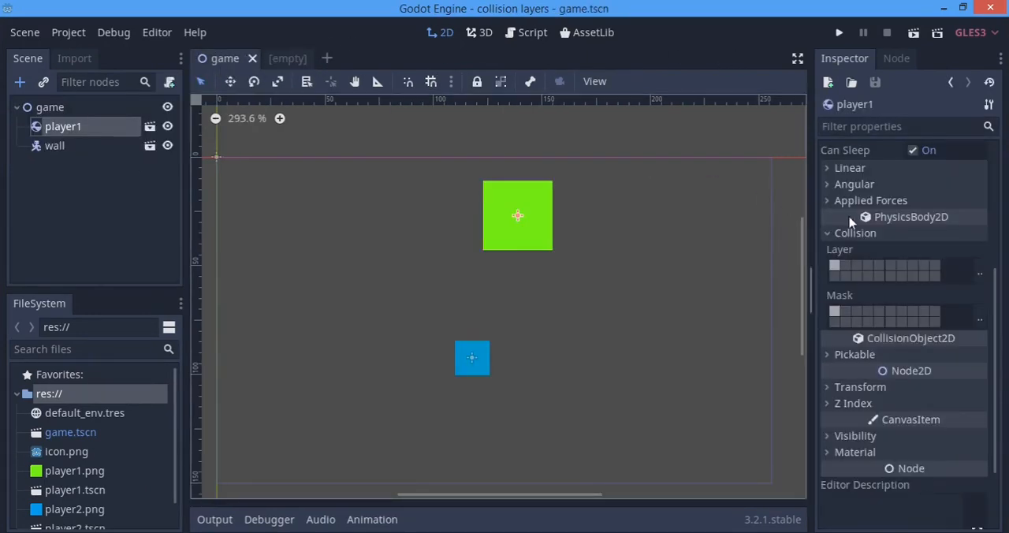
click(980, 273)
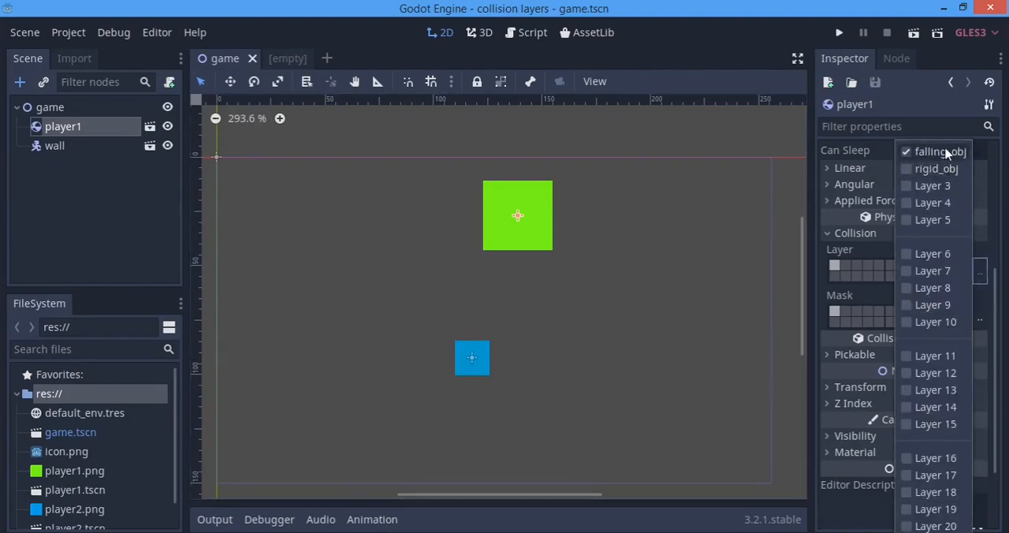
click(884, 217)
Turn off layer 1 in both the collision layer and the collision mask of player1
scroll(364, 301, down, 1)
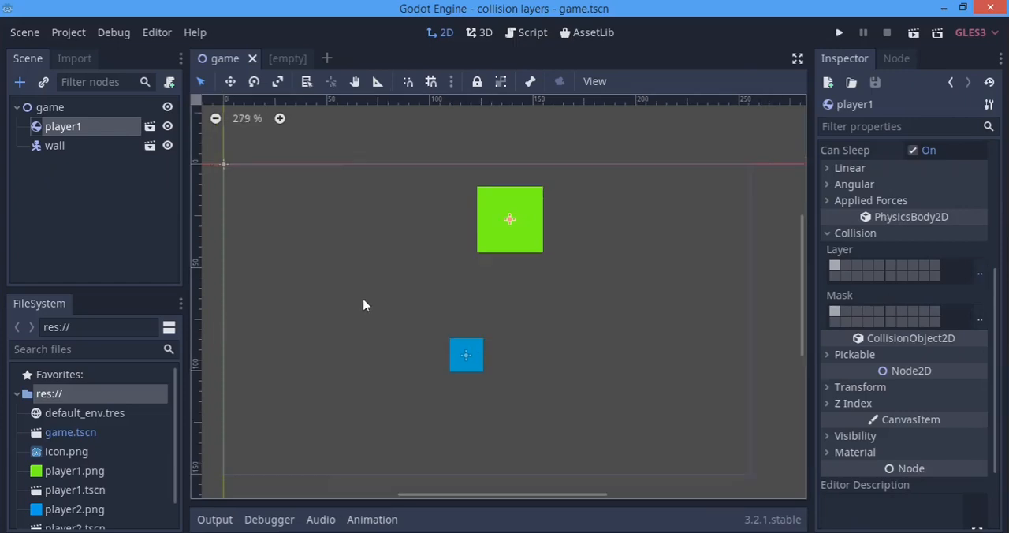
scroll(363, 300, down, 3)
scroll(520, 304, up, 2)
scroll(495, 331, up, 2)
middle_drag(480, 308, 498, 284)
scroll(500, 275, up, 6)
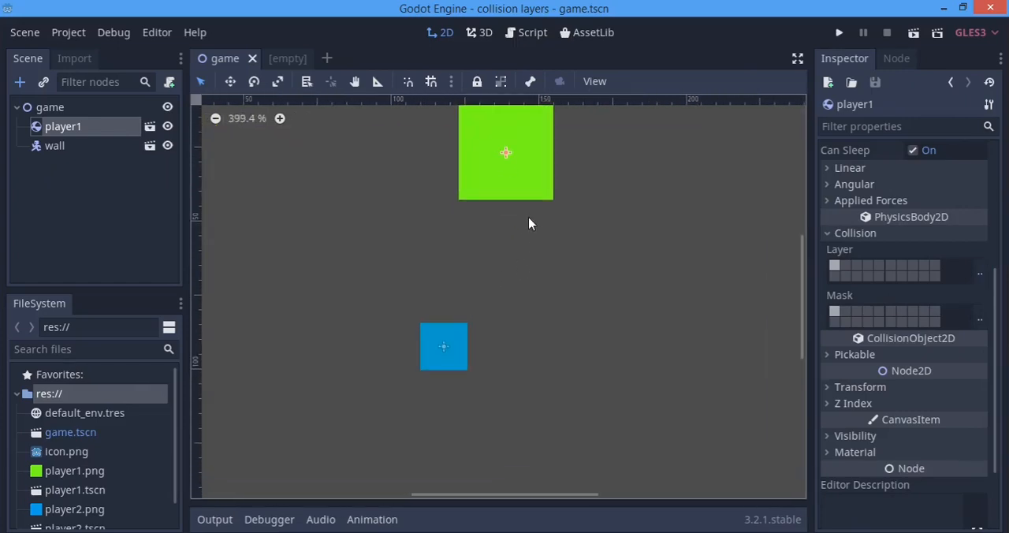
middle_drag(528, 225, 515, 247)
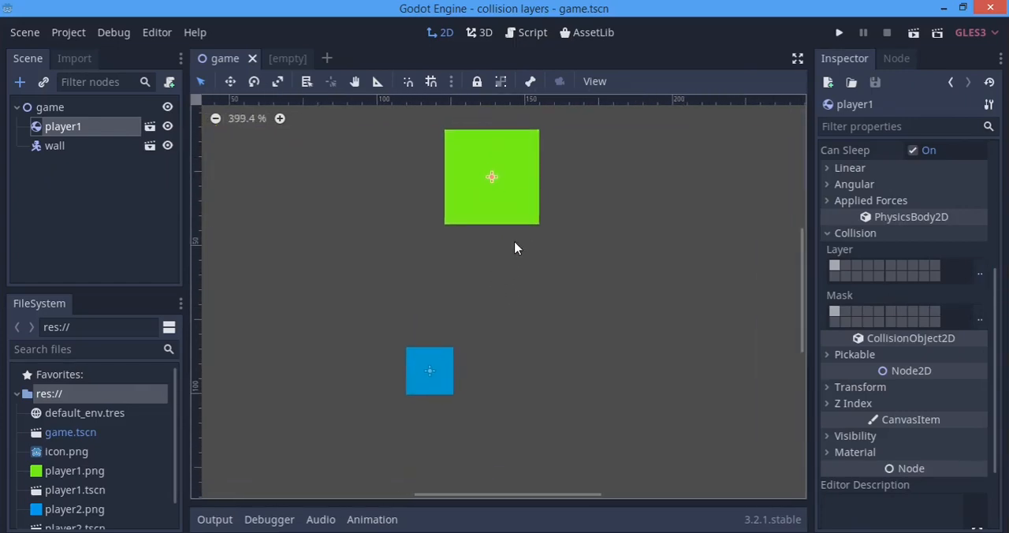
click(834, 268)
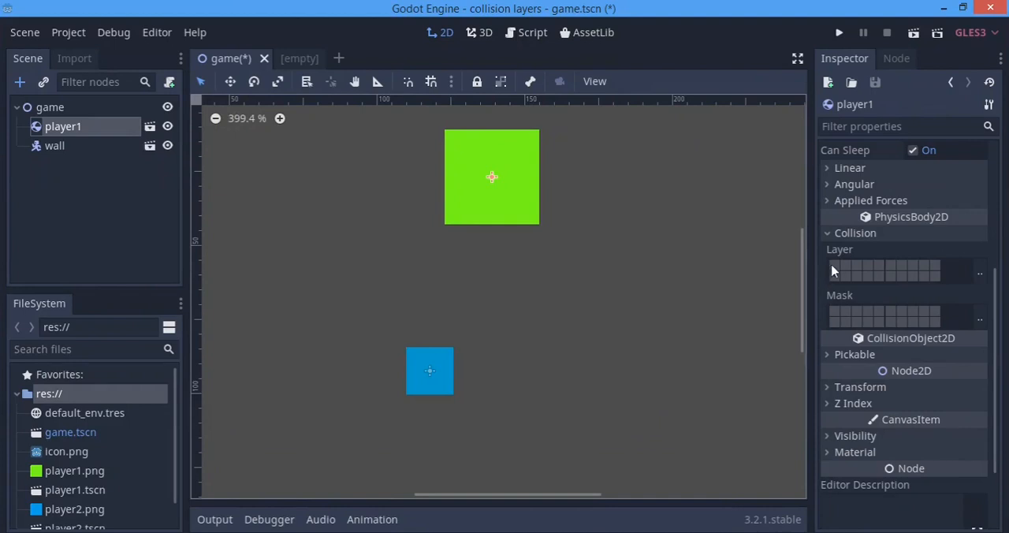
Turn off layer 1 in the wall's collision layer and mask, and save the scene
click(67, 149)
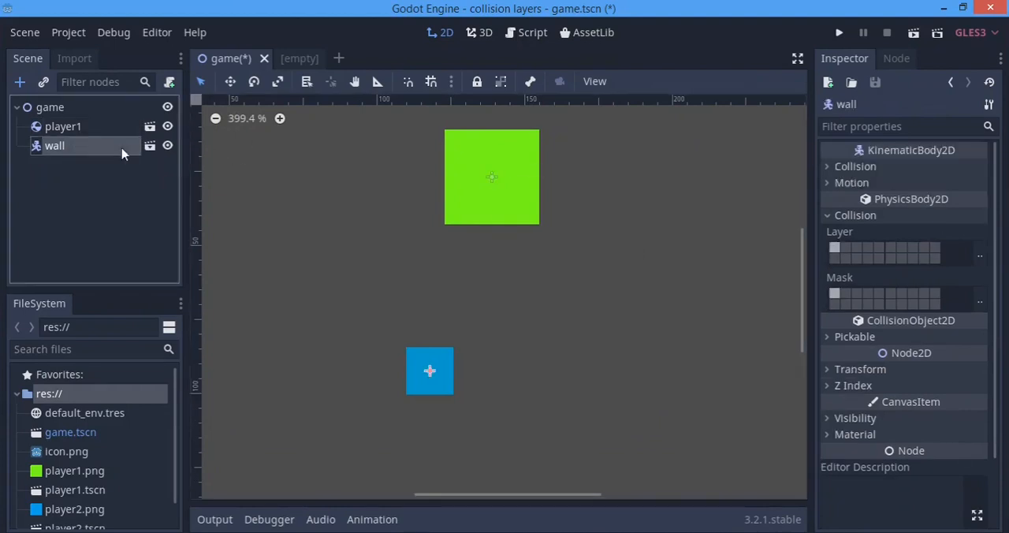
click(833, 249)
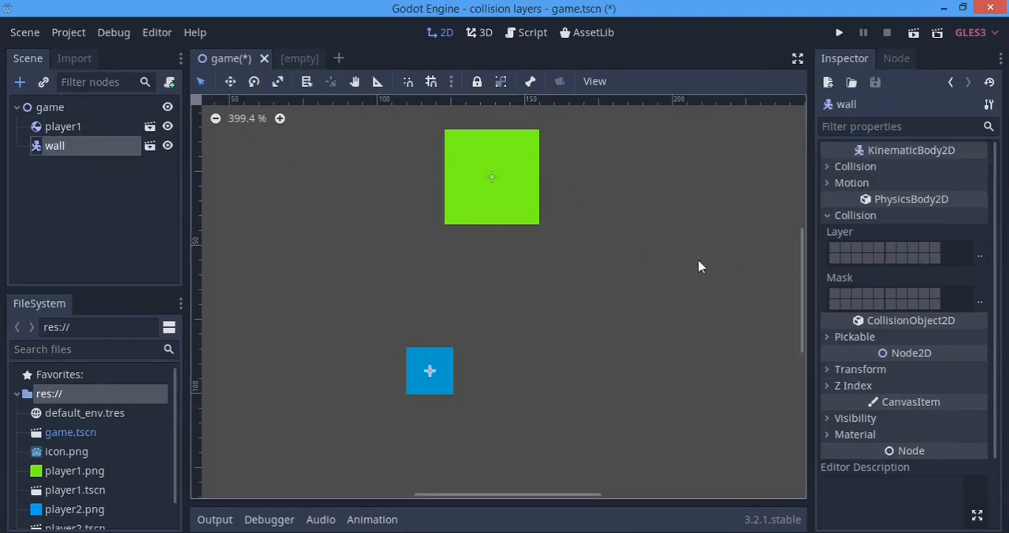
scroll(378, 308, up, 1)
scroll(417, 288, down, 3)
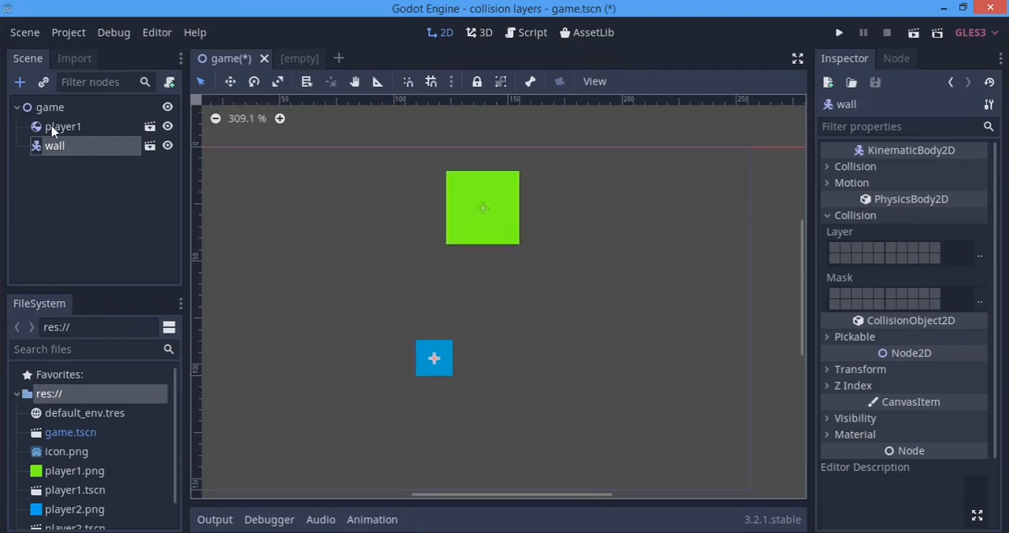
key(ctrl+s)
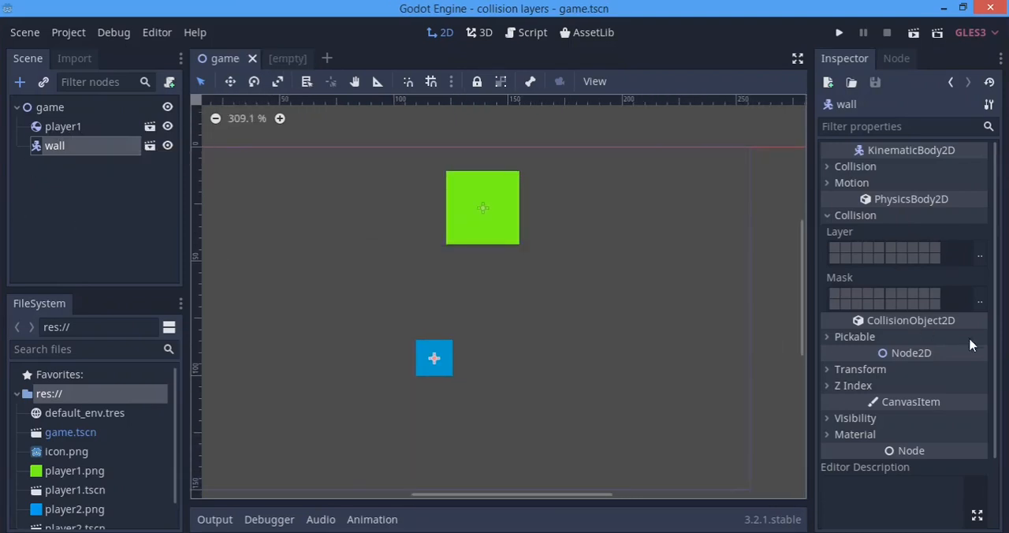
Assign player1 to the falling_obj collision layer, leaving its mask empty
click(65, 127)
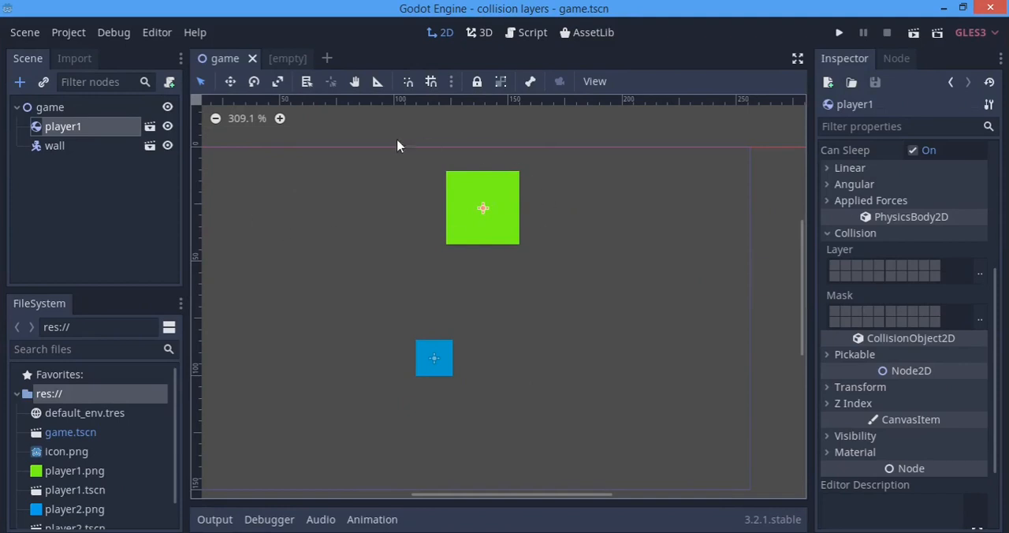
drag(378, 144, 585, 303)
click(979, 272)
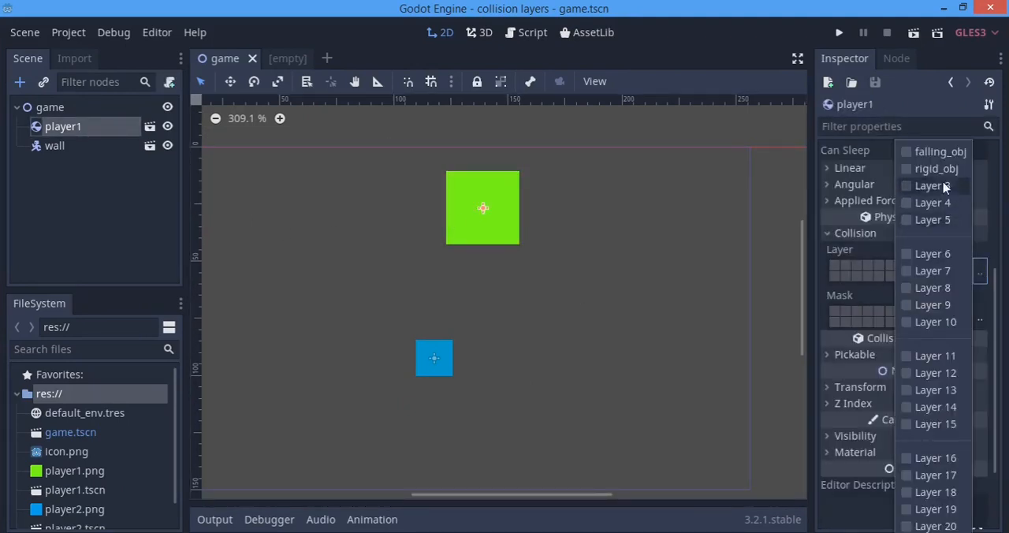
click(941, 153)
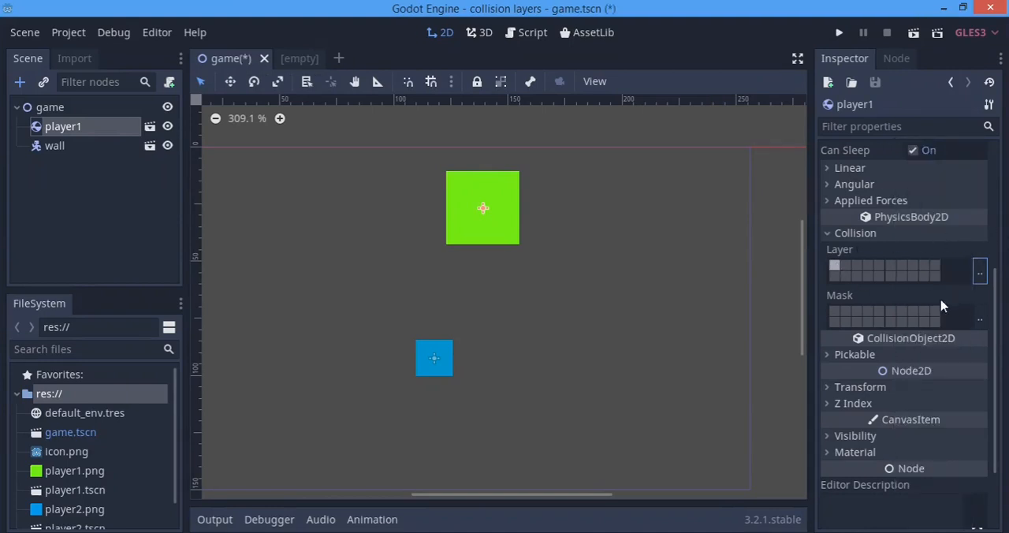
drag(405, 155, 583, 298)
click(502, 233)
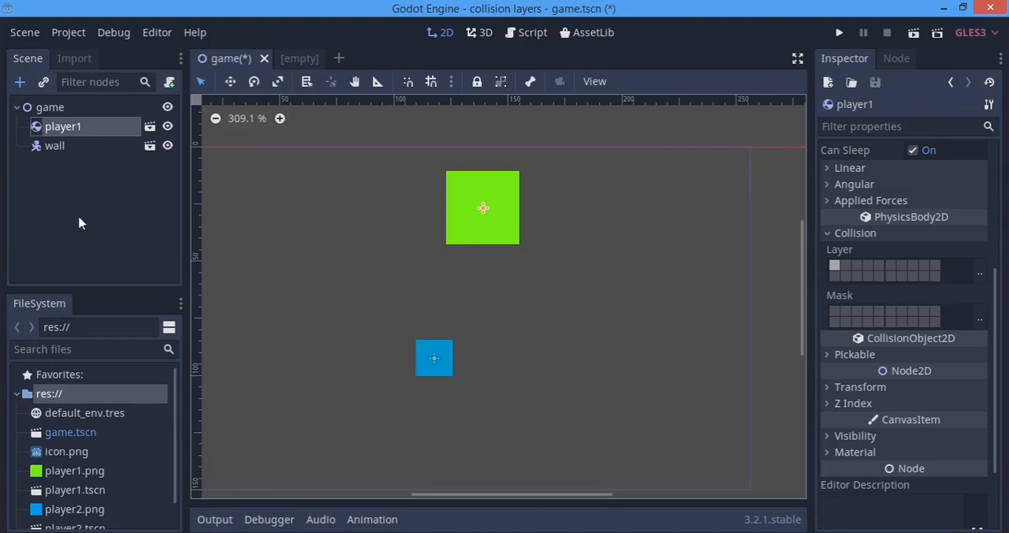
Enable layer 1 in the wall's collision mask, and run the project to test how player1 and the wall interact
click(54, 146)
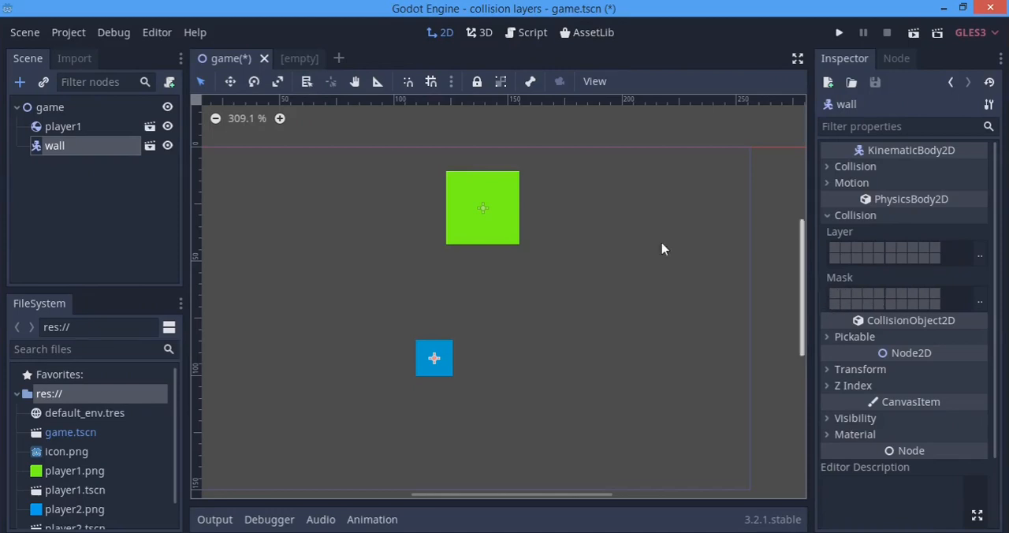
click(69, 129)
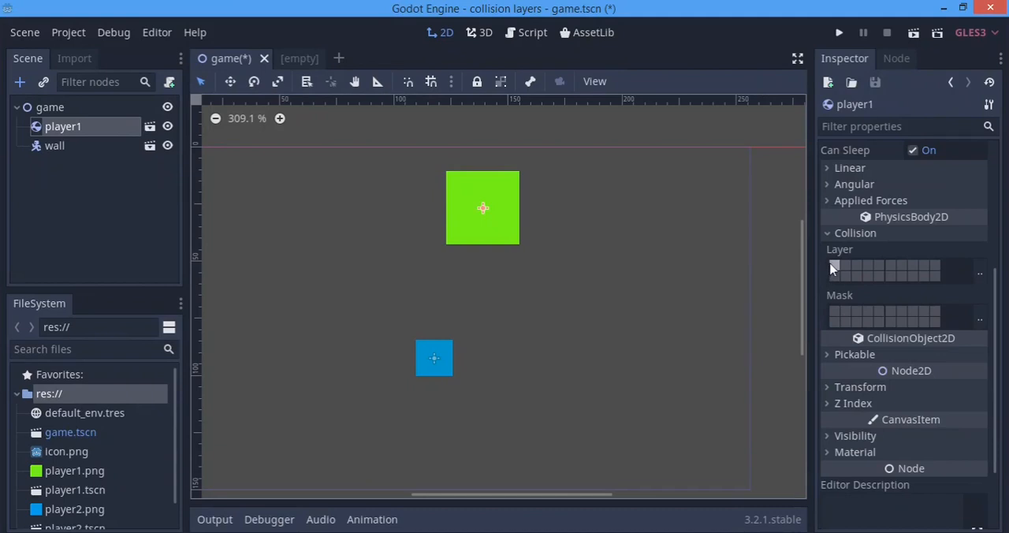
click(54, 150)
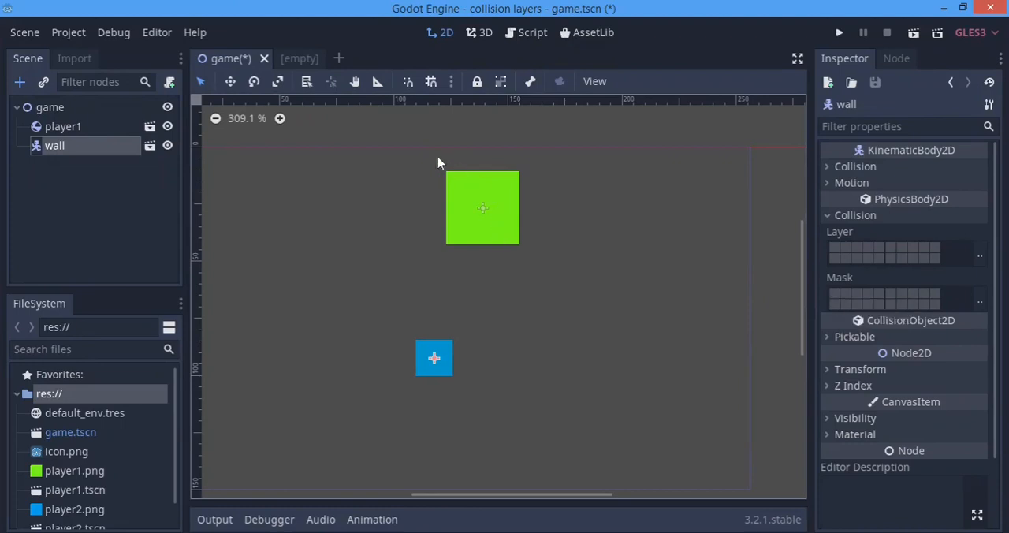
drag(389, 151, 597, 314)
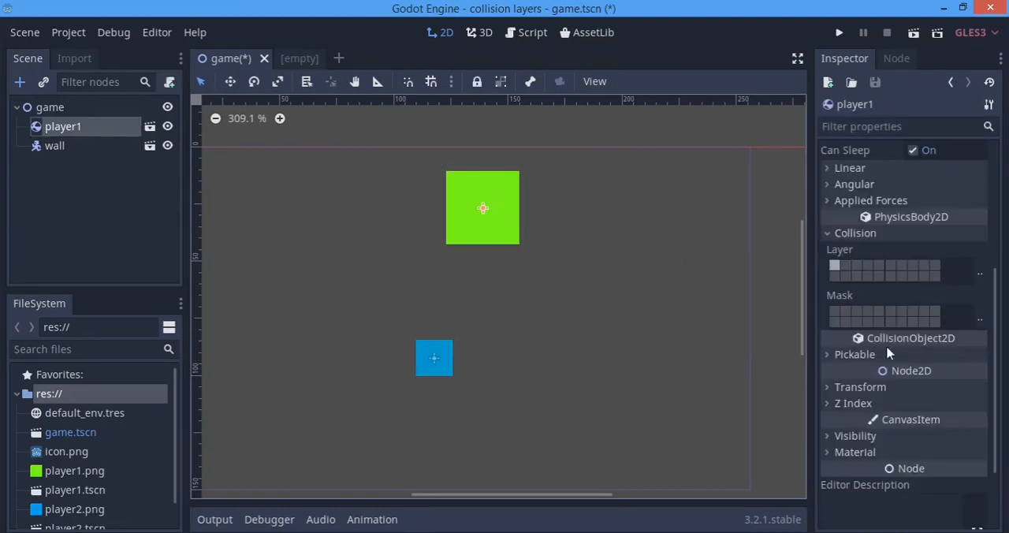
click(55, 146)
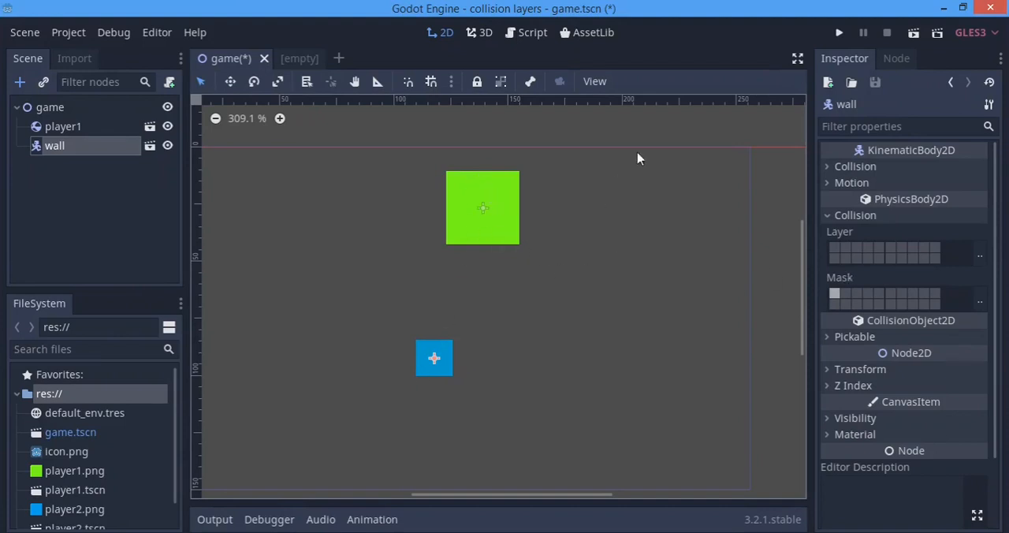
click(840, 33)
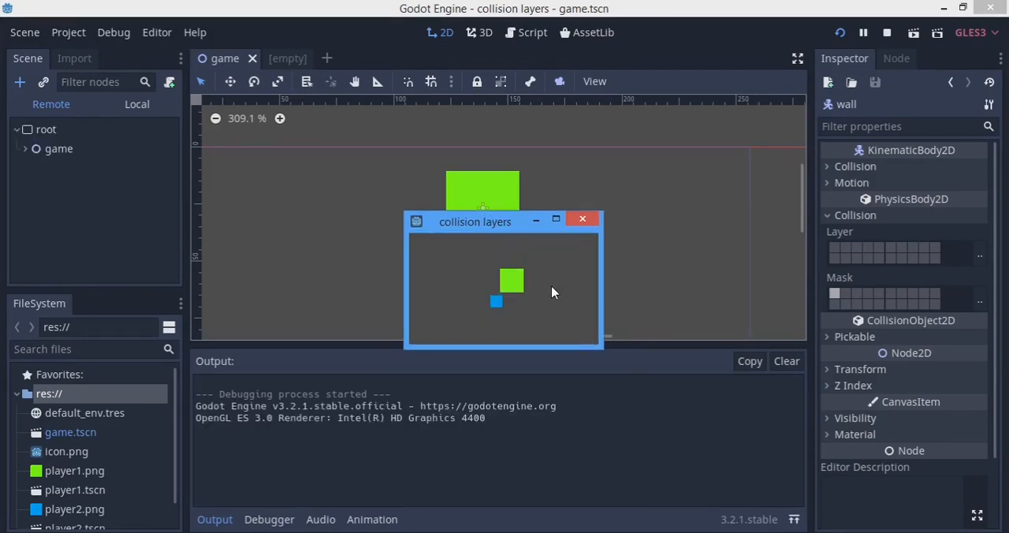
click(581, 219)
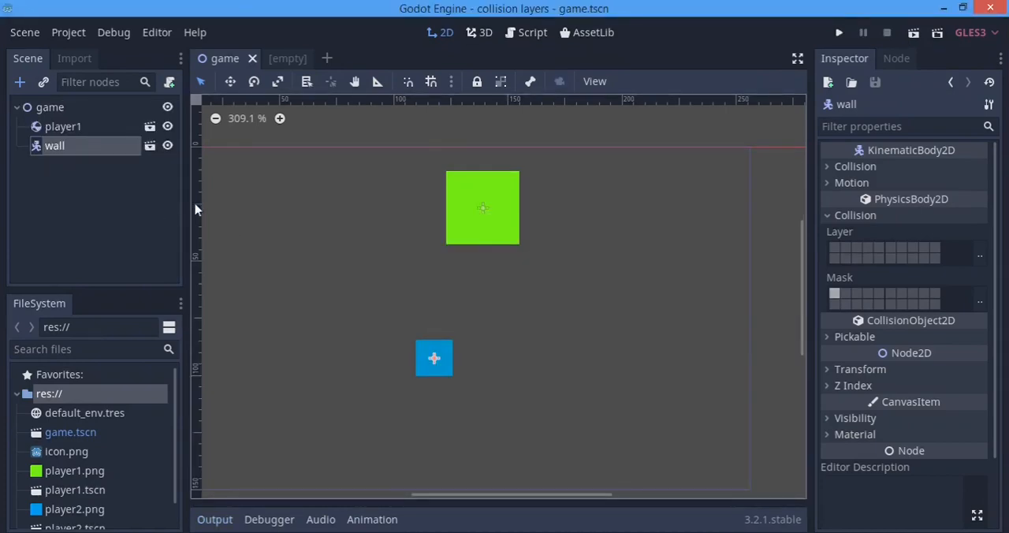
Move the wall's layer 1 setting from its mask to its collision layer, and run the project to test the interaction
click(835, 294)
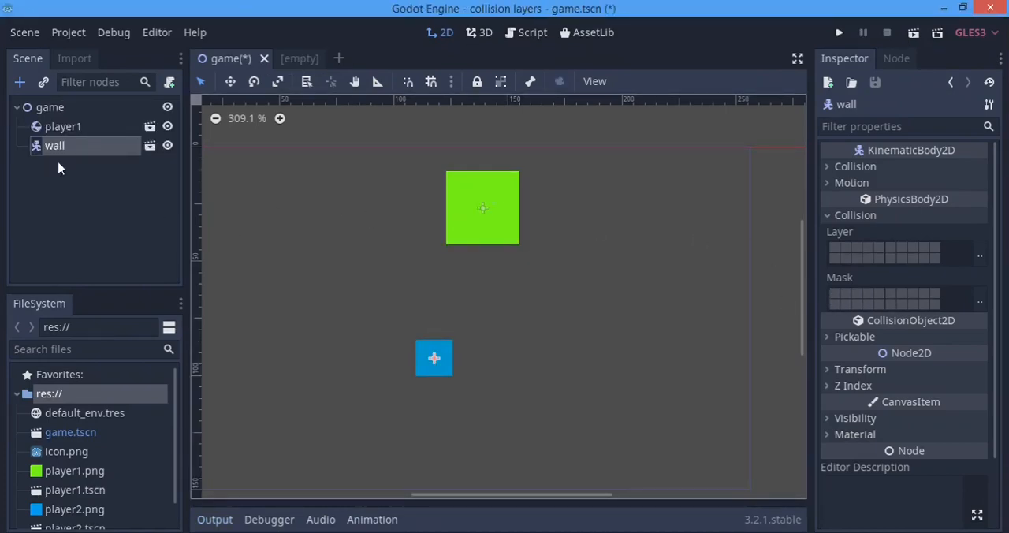
click(67, 128)
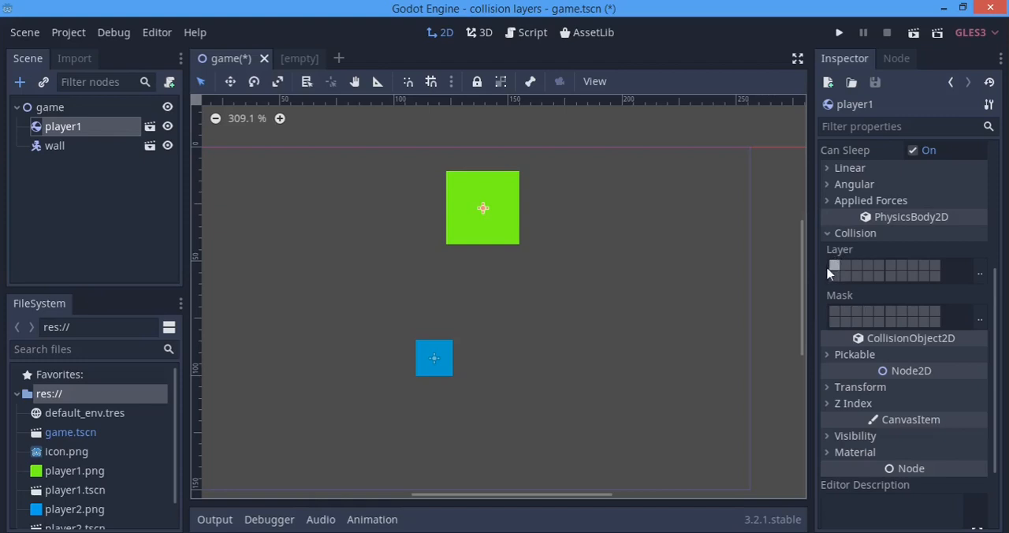
click(89, 154)
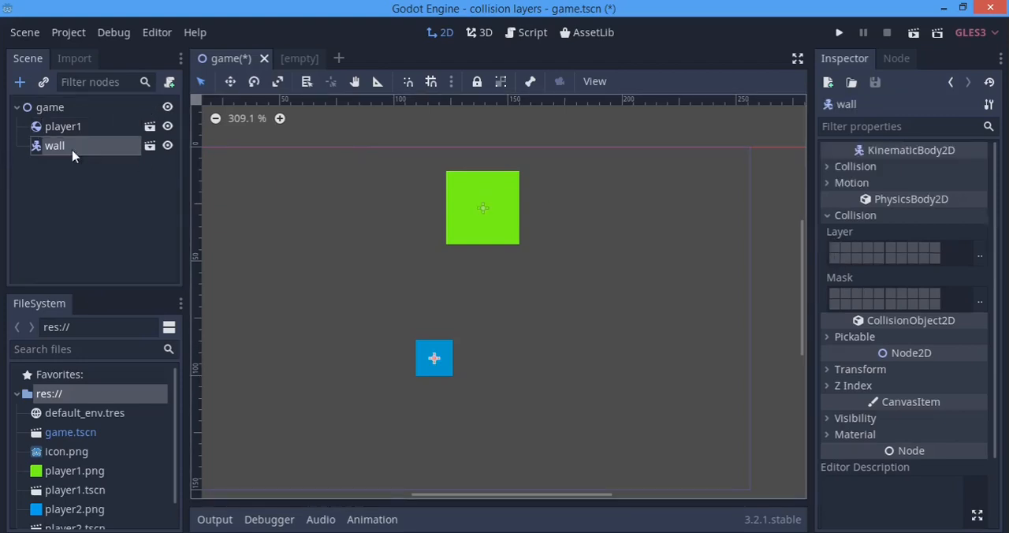
click(835, 249)
click(838, 32)
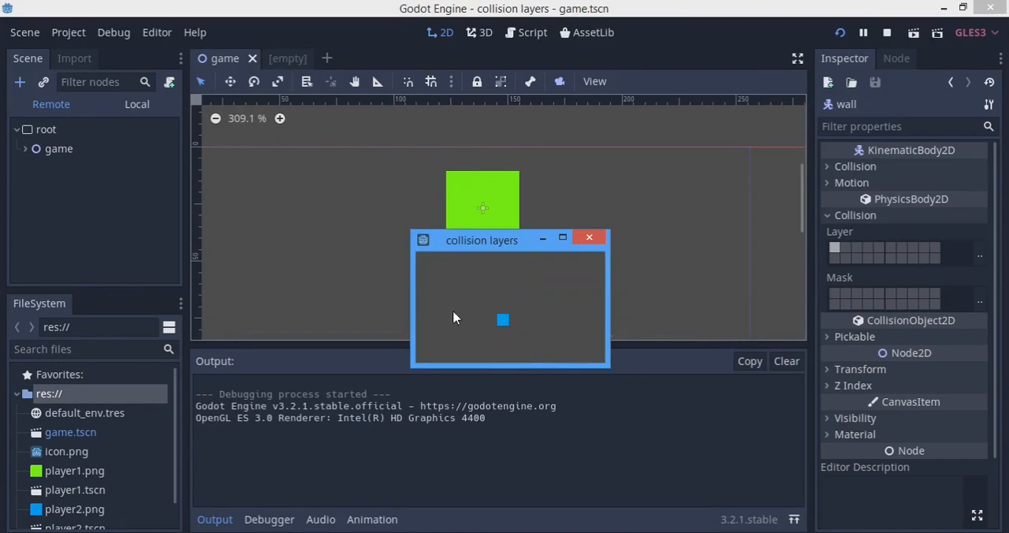
click(591, 240)
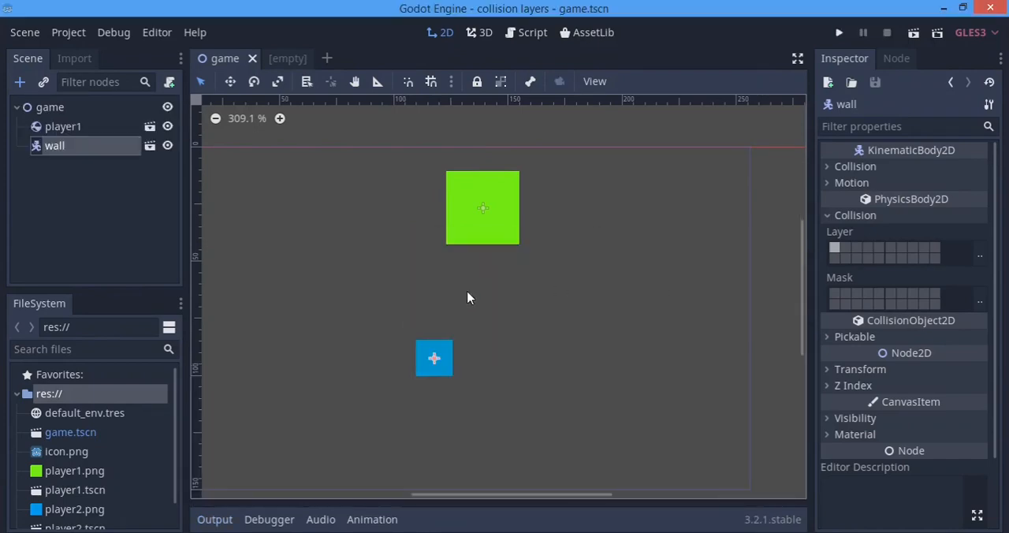
Turn off layer 1 in the wall's collision layer and enable it in the wall's mask instead
scroll(468, 294, down, 1)
scroll(476, 288, up, 2)
click(48, 128)
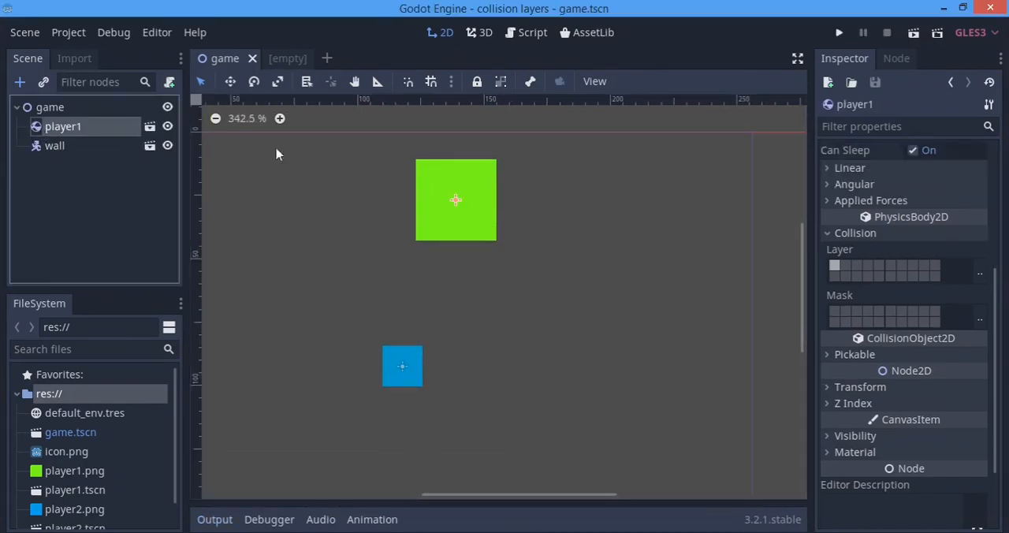
click(67, 146)
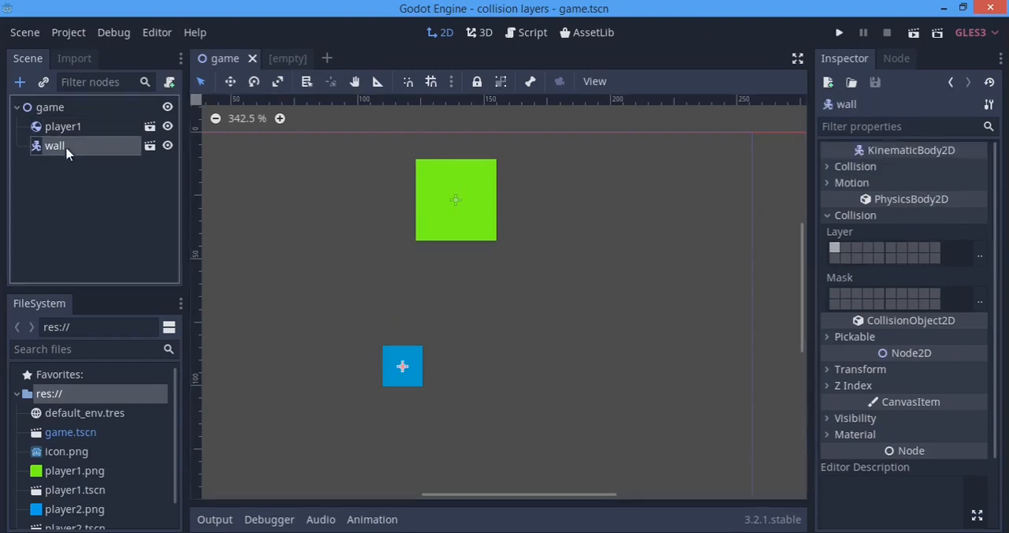
click(834, 251)
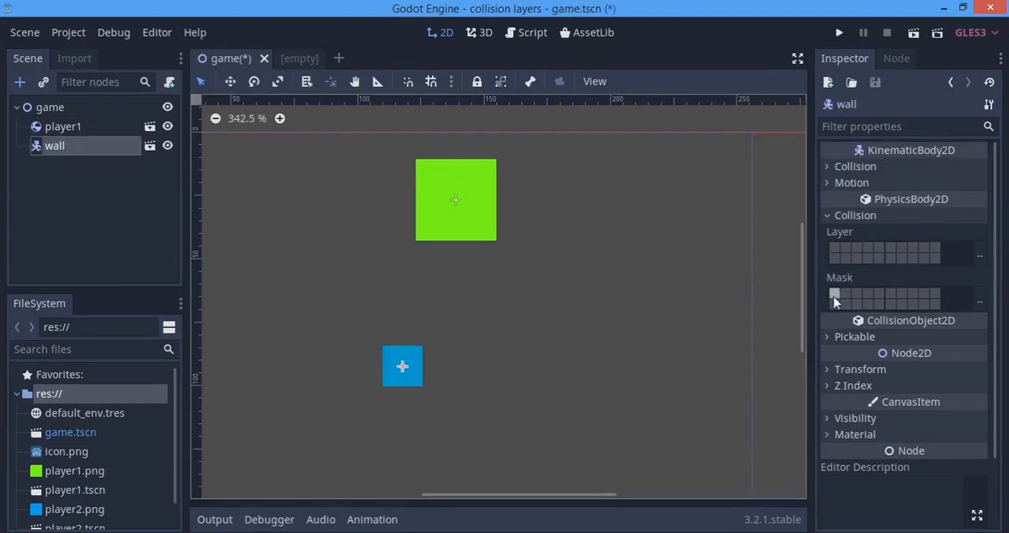
drag(351, 313, 461, 413)
Clear player1's collision layer, and switch the wall's layer 1 setting from its mask back to its collision layer
click(63, 127)
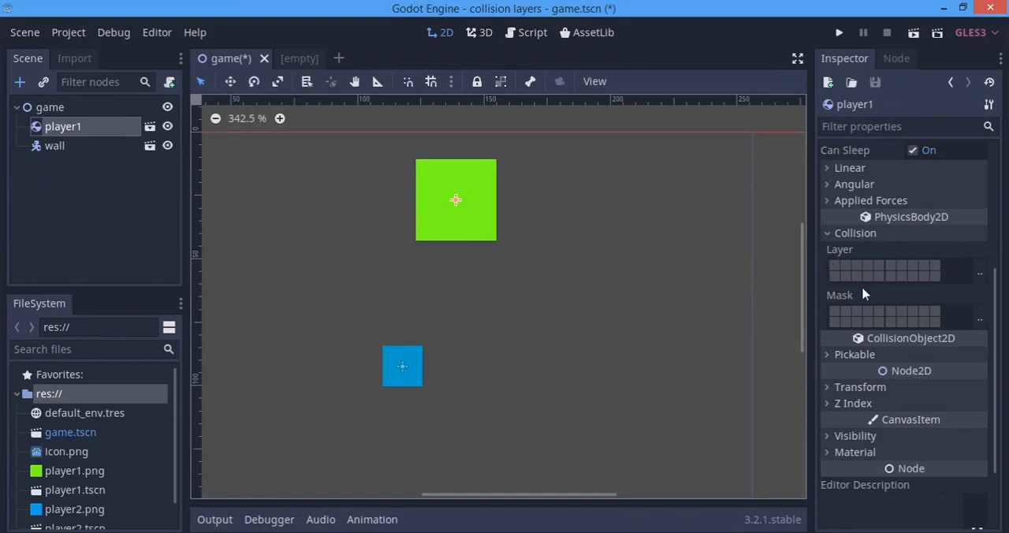
click(88, 150)
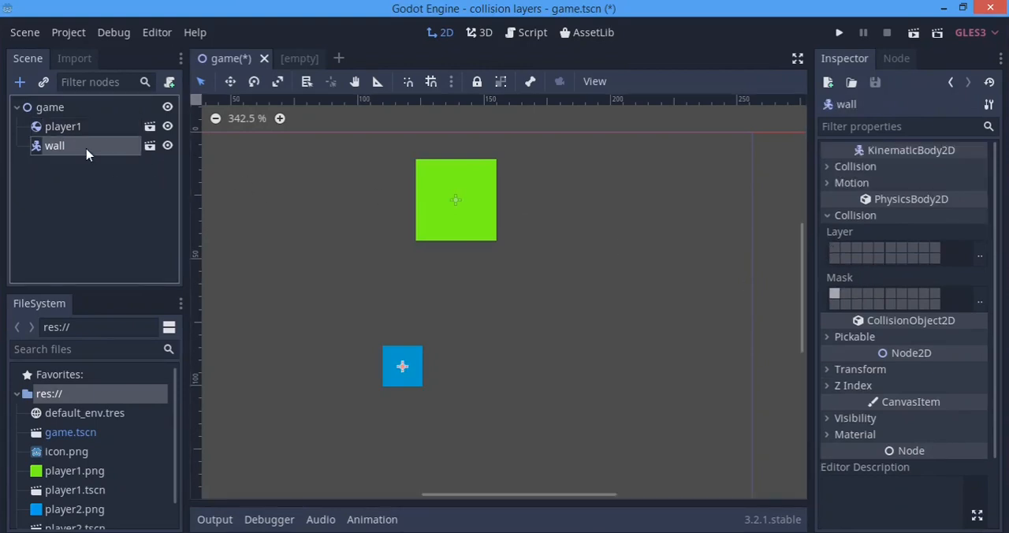
click(834, 249)
click(834, 294)
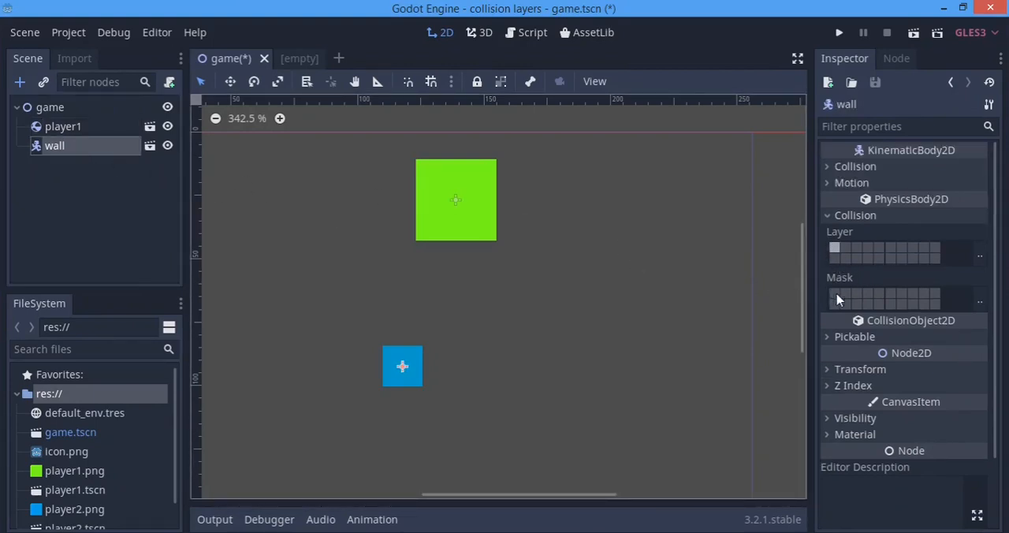
Run the project to test player1 with its collision layer cleared against the wall on layer 1, and close the game window
click(841, 32)
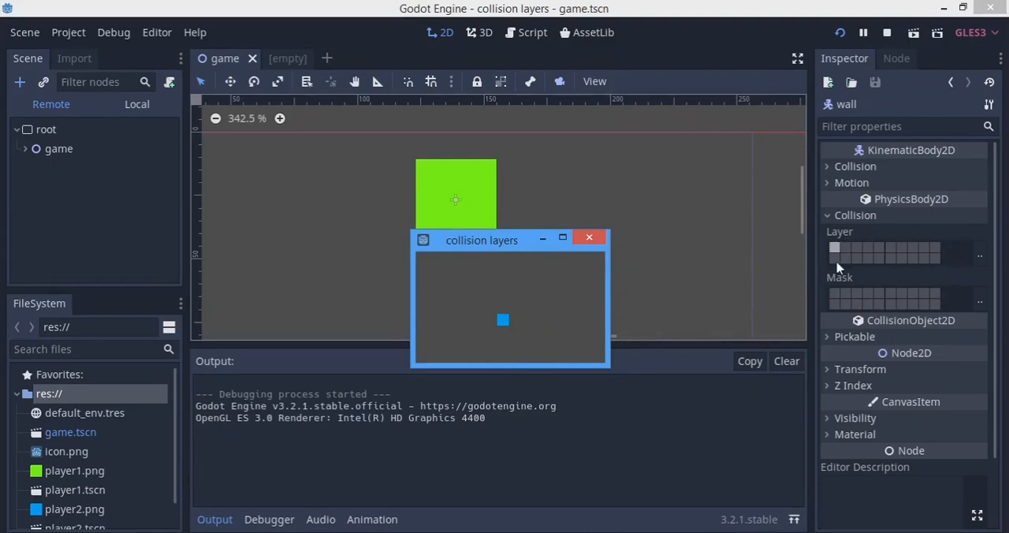
click(589, 238)
scroll(869, 264, down, 3)
scroll(617, 306, up, 2)
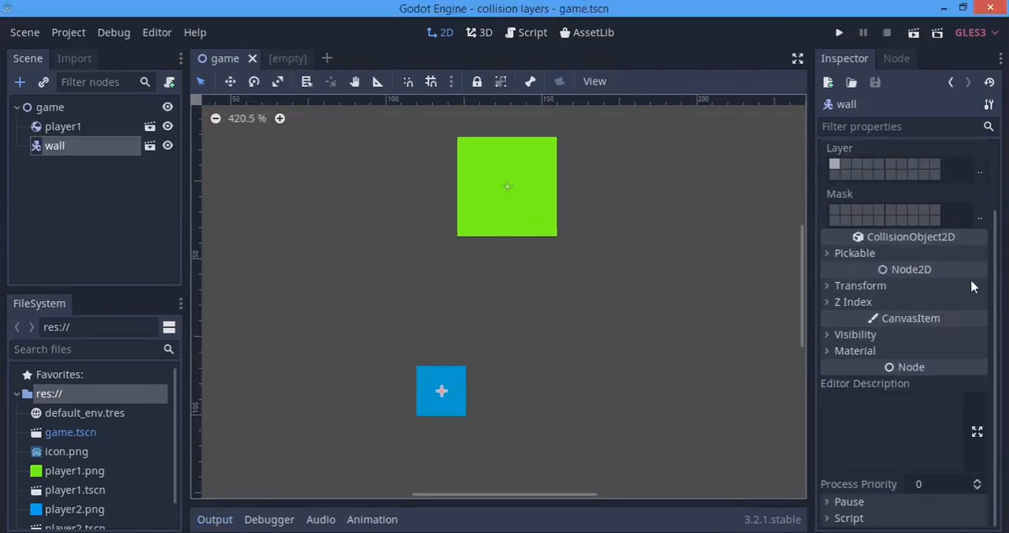
scroll(916, 261, up, 2)
scroll(538, 270, down, 3)
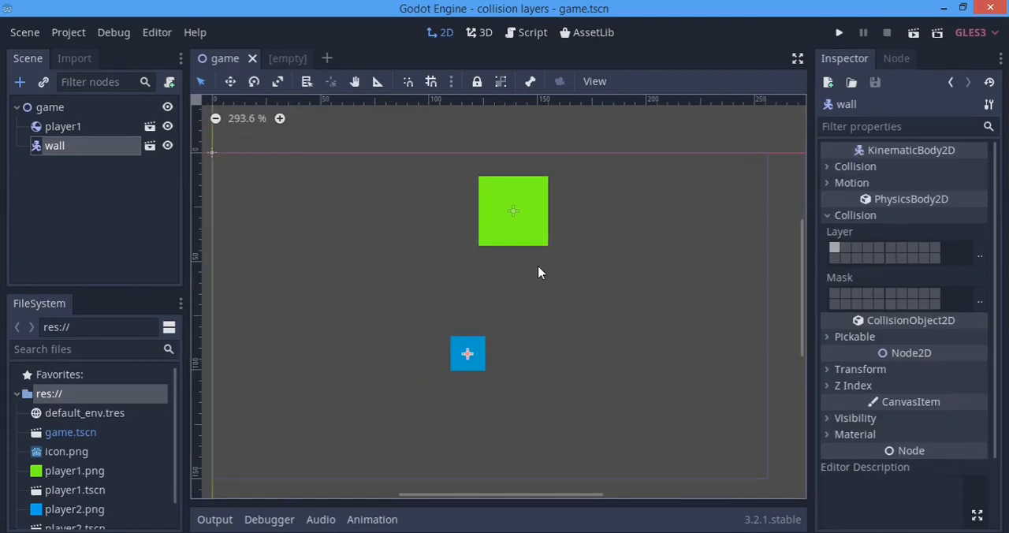
scroll(406, 265, up, 2)
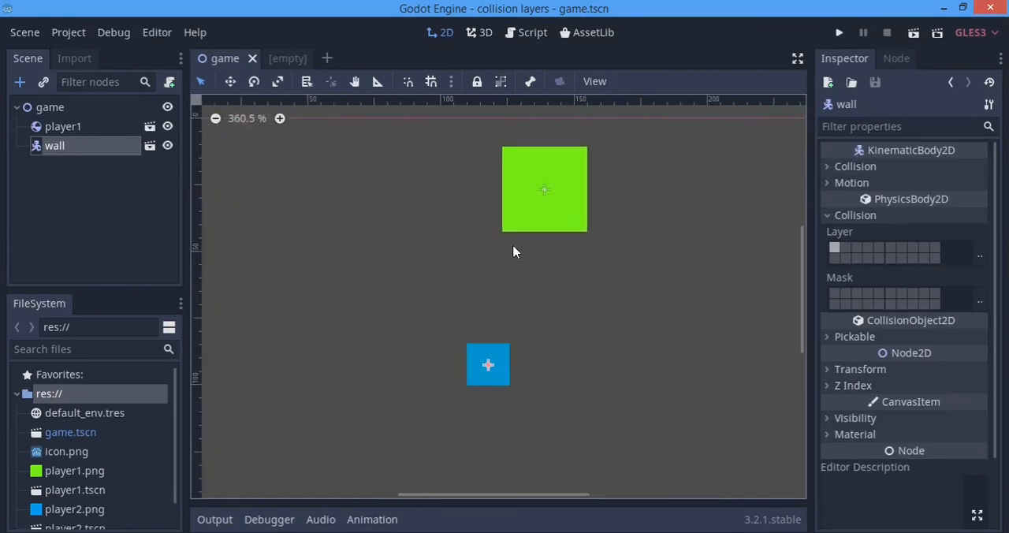
Turn off layer 1 in player1's collision mask and enable falling_obj in its collision layer
click(79, 129)
click(836, 313)
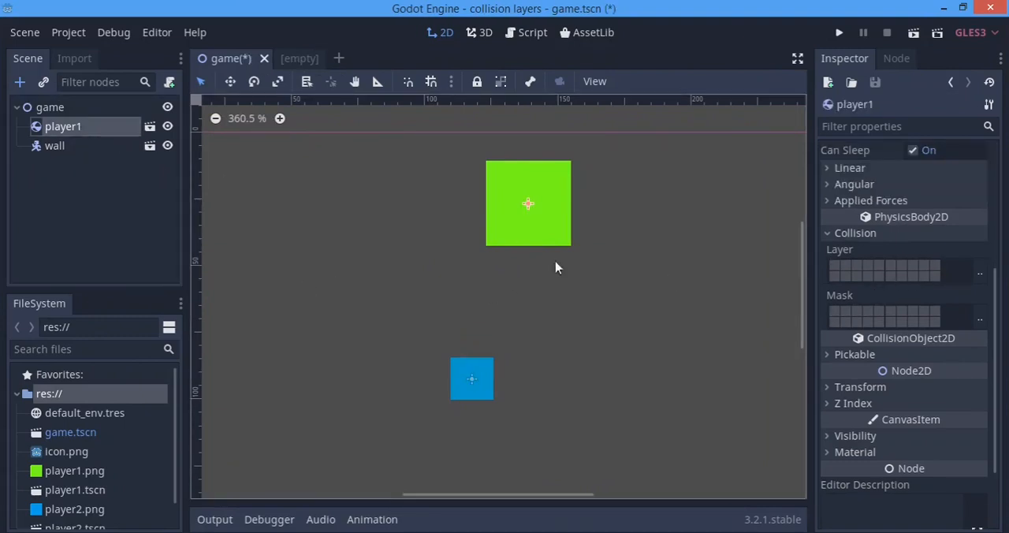
click(979, 272)
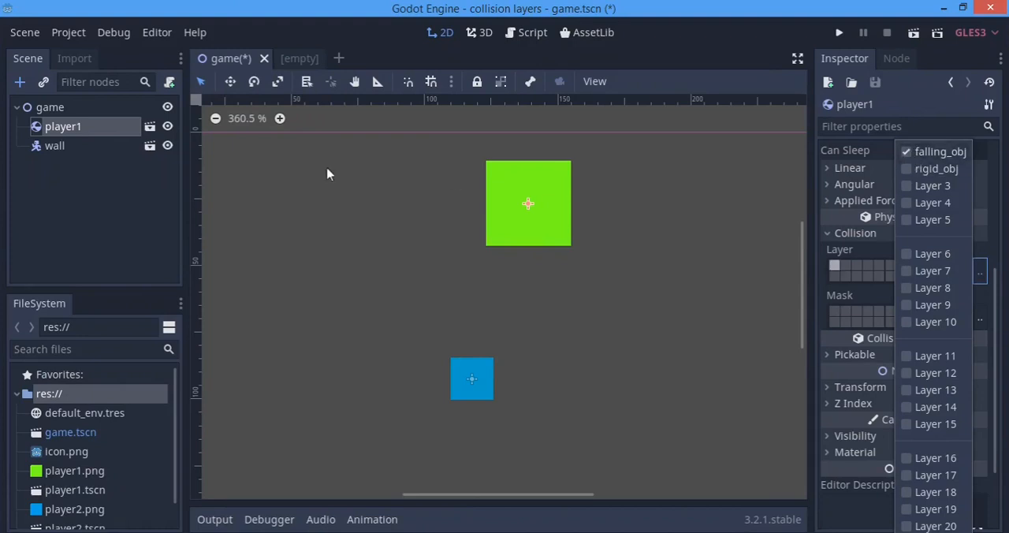
Turn off layer 1 in the wall's collision layer and enable falling_obj in its mask
click(73, 149)
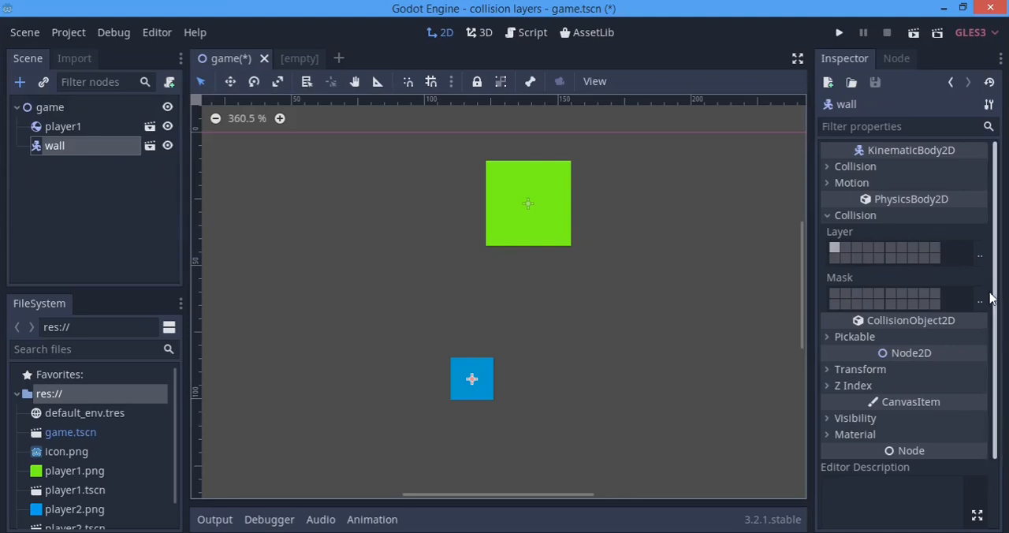
click(834, 248)
click(980, 299)
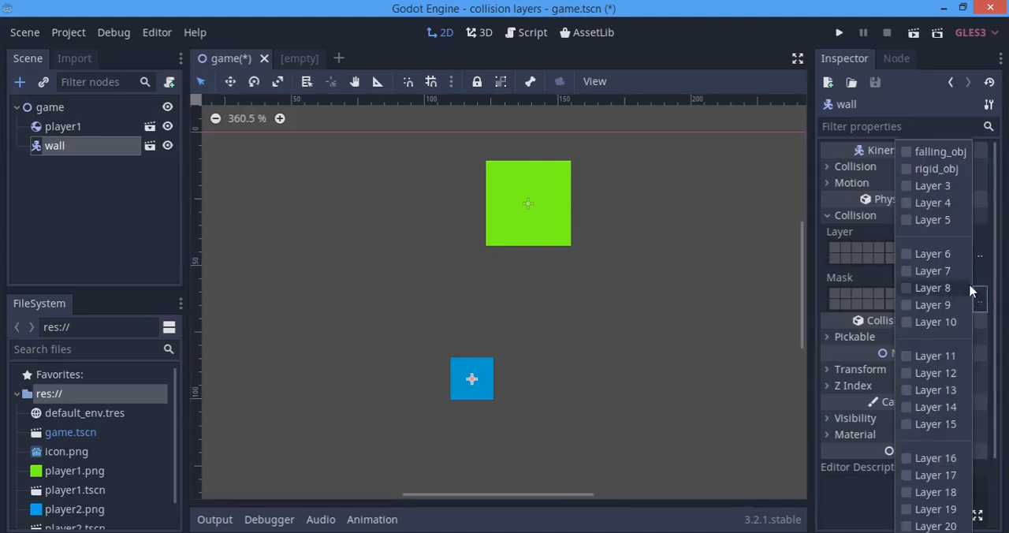
click(908, 152)
click(724, 242)
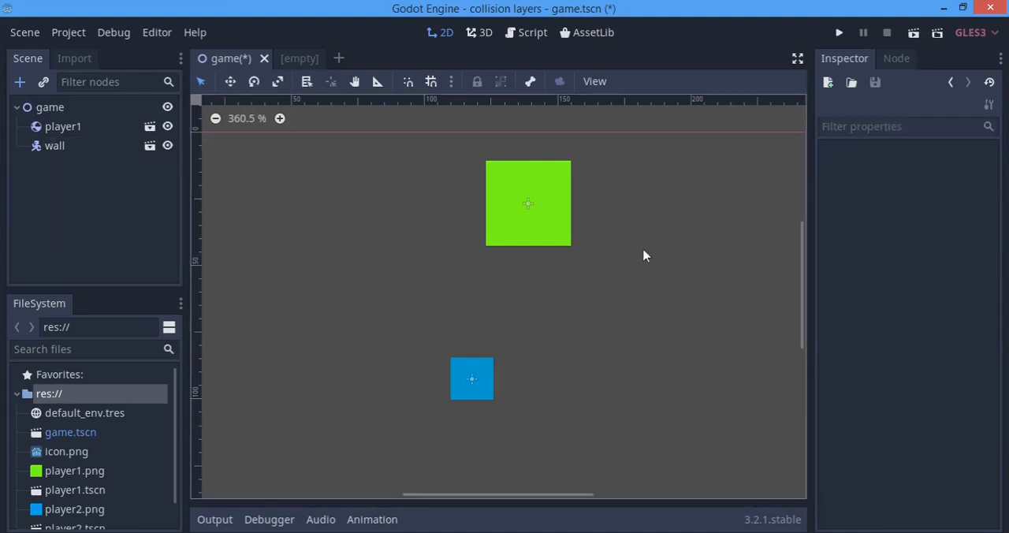
Duplicate the wall, place the copy to the right of the original, and run the project to test player1 against both walls
drag(331, 320, 539, 473)
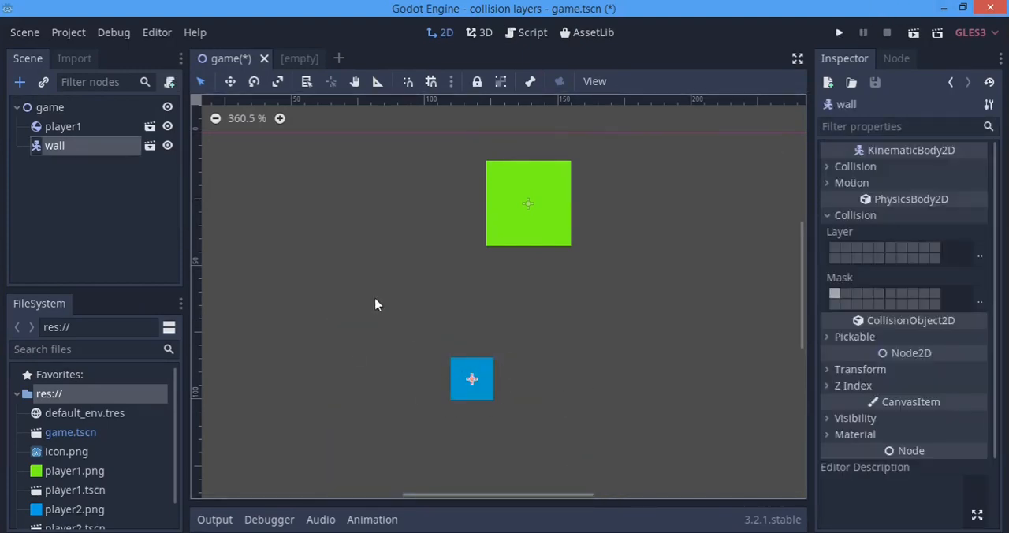
key(ctrl+d)
key(Right)
key(Right)
key(Right)
key(Right)
key(Right)
key(Right)
key(Right)
key(Right)
key(Right)
key(Right)
key(Right)
key(Right)
key(Right)
key(Right)
key(Right)
key(Right)
key(Right)
key(Right)
key(Right)
key(Right)
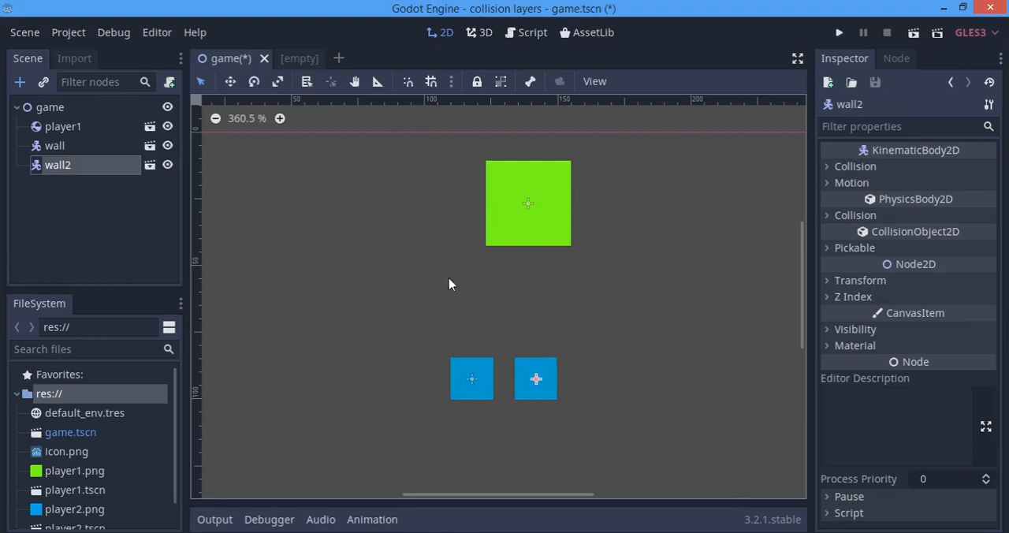
key(F5)
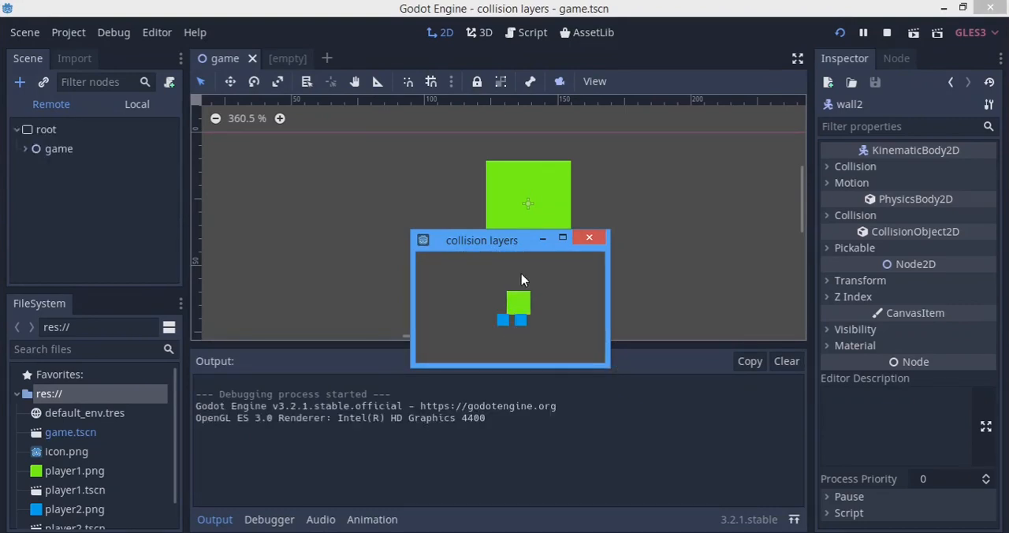
click(589, 238)
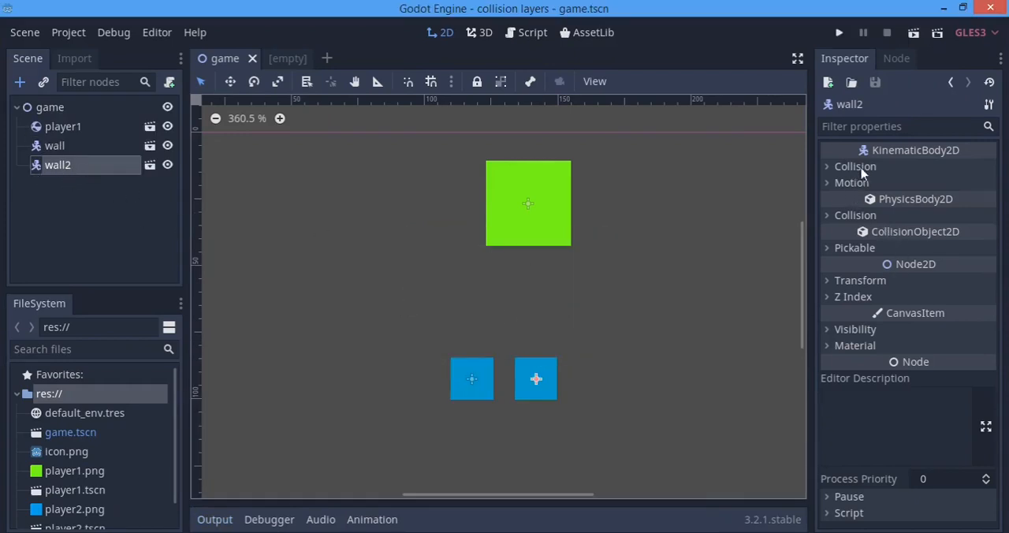
Replace falling_obj with layer 3 in wall2's collision mask, and run the project to test player1 against both walls
click(841, 215)
click(835, 293)
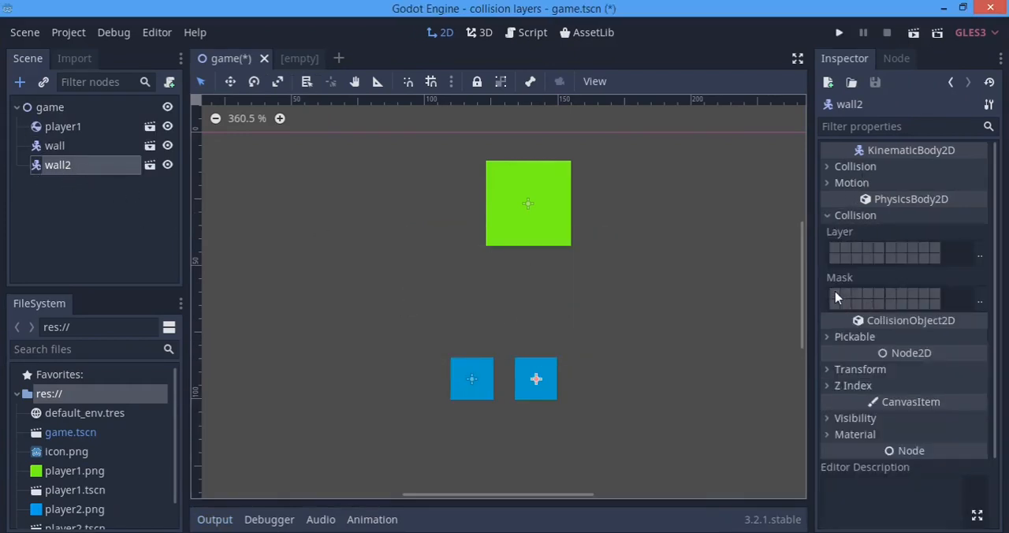
click(979, 300)
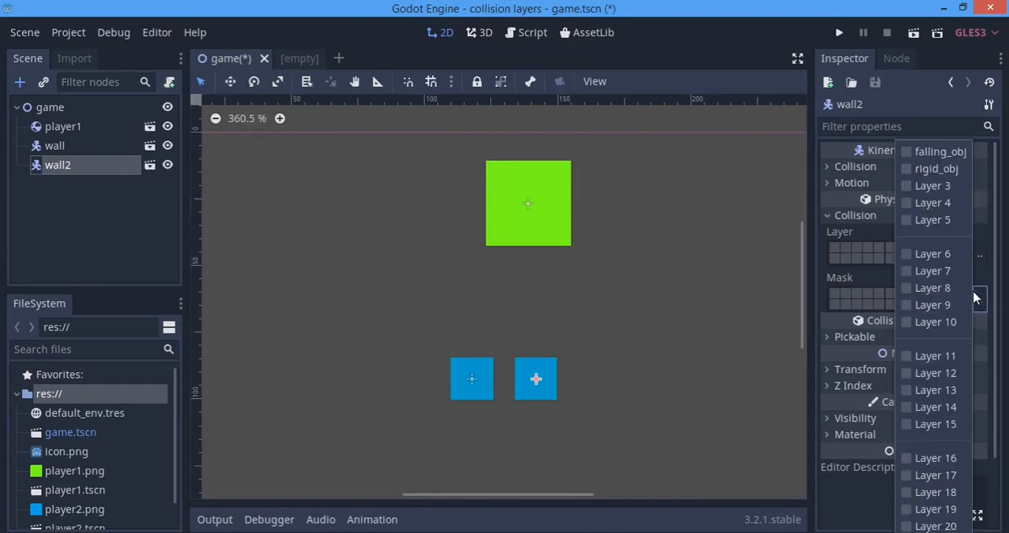
click(856, 294)
click(979, 300)
click(1002, 227)
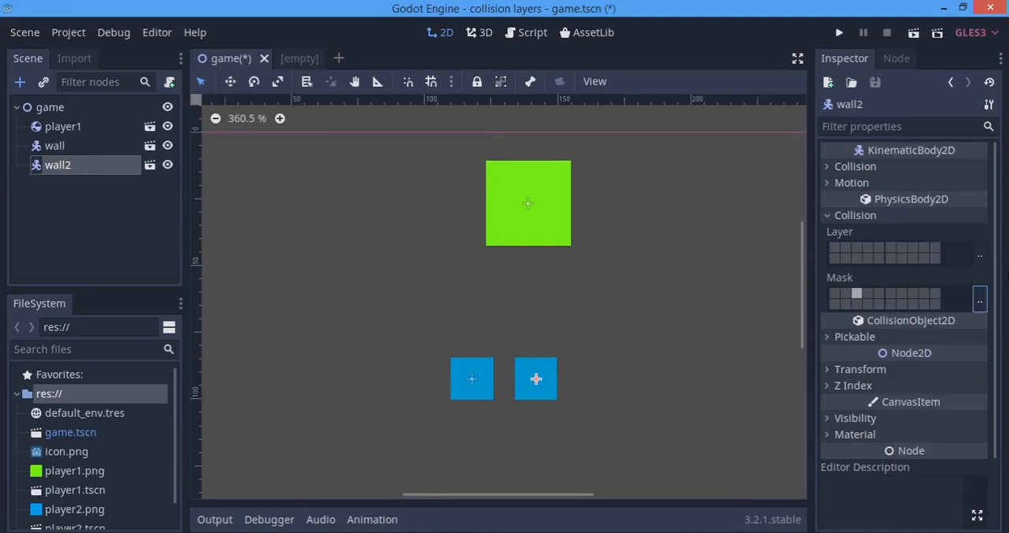
click(838, 33)
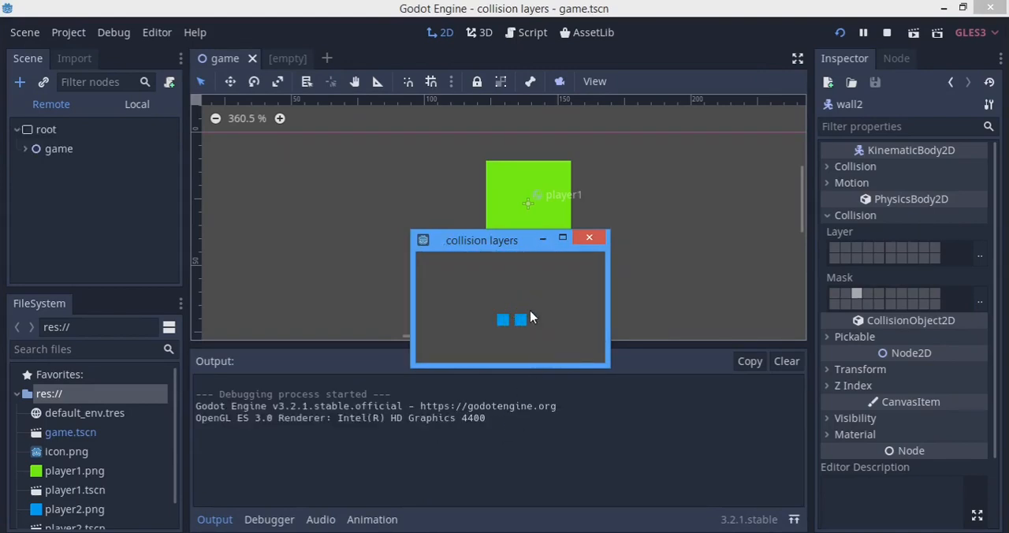
click(589, 237)
scroll(574, 158, down, 1)
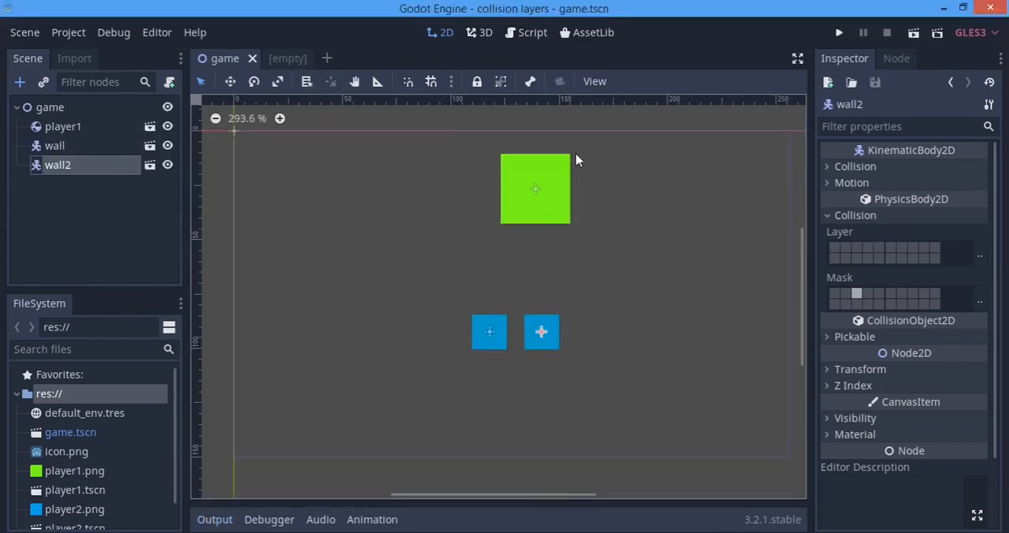
scroll(517, 250, up, 2)
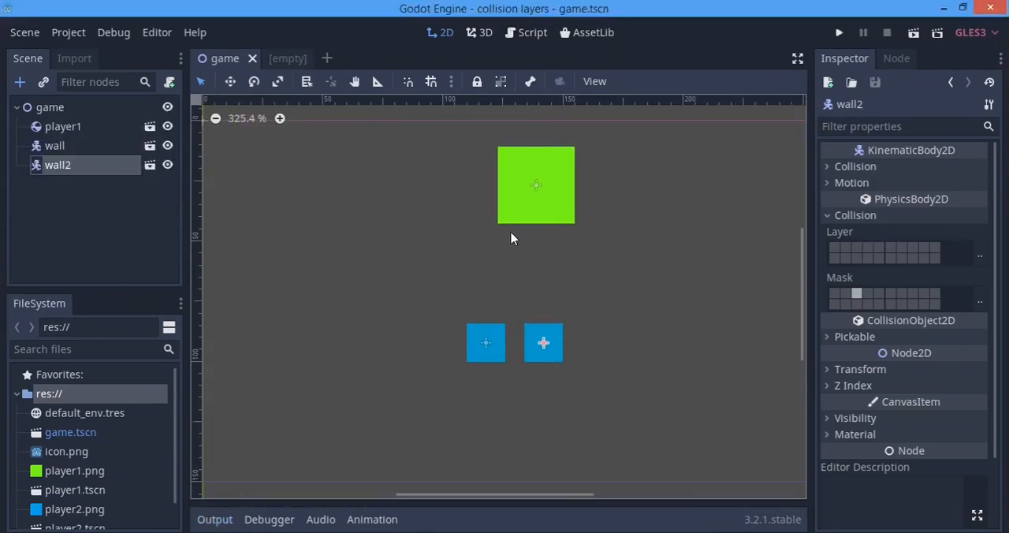
drag(616, 389, 417, 124)
drag(665, 366, 455, 129)
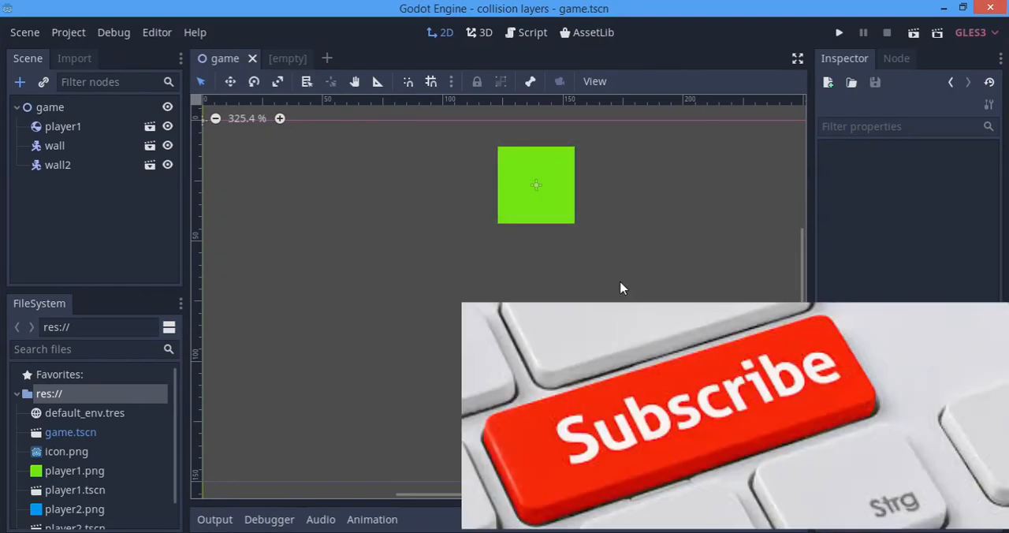